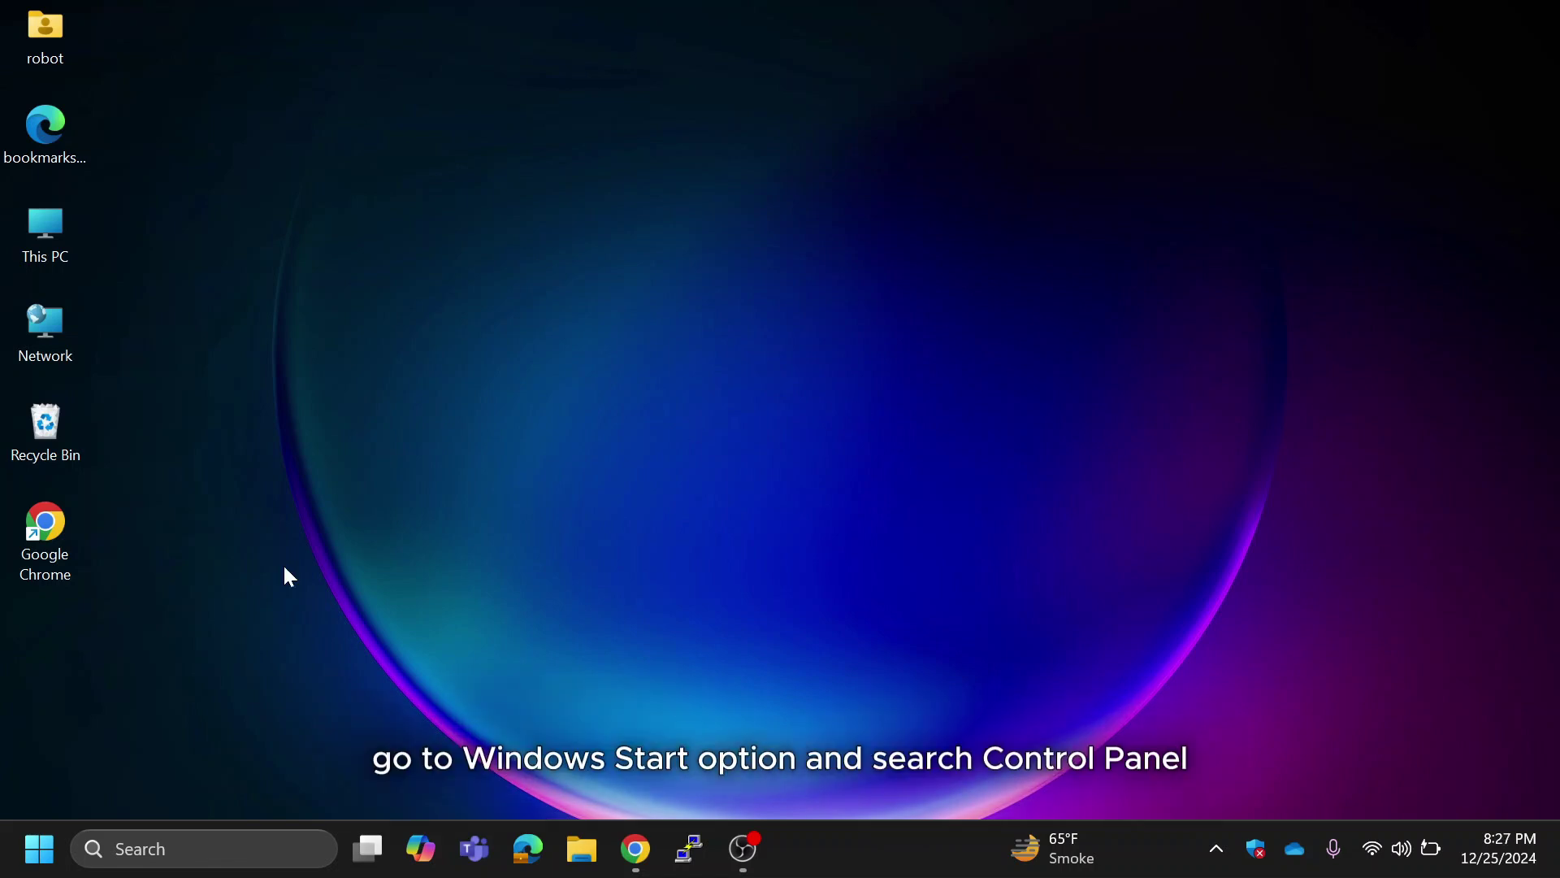
Step: Open Control Panel from a Start search for 'contr' and go to Network and Sharing Center
{"action": "left_click", "coordinate": [51, 837]}
{"action": "left_click", "coordinate": [48, 842]}
{"action": "left_click", "coordinate": [45, 849]}
{"action": "type", "text": "contr"}
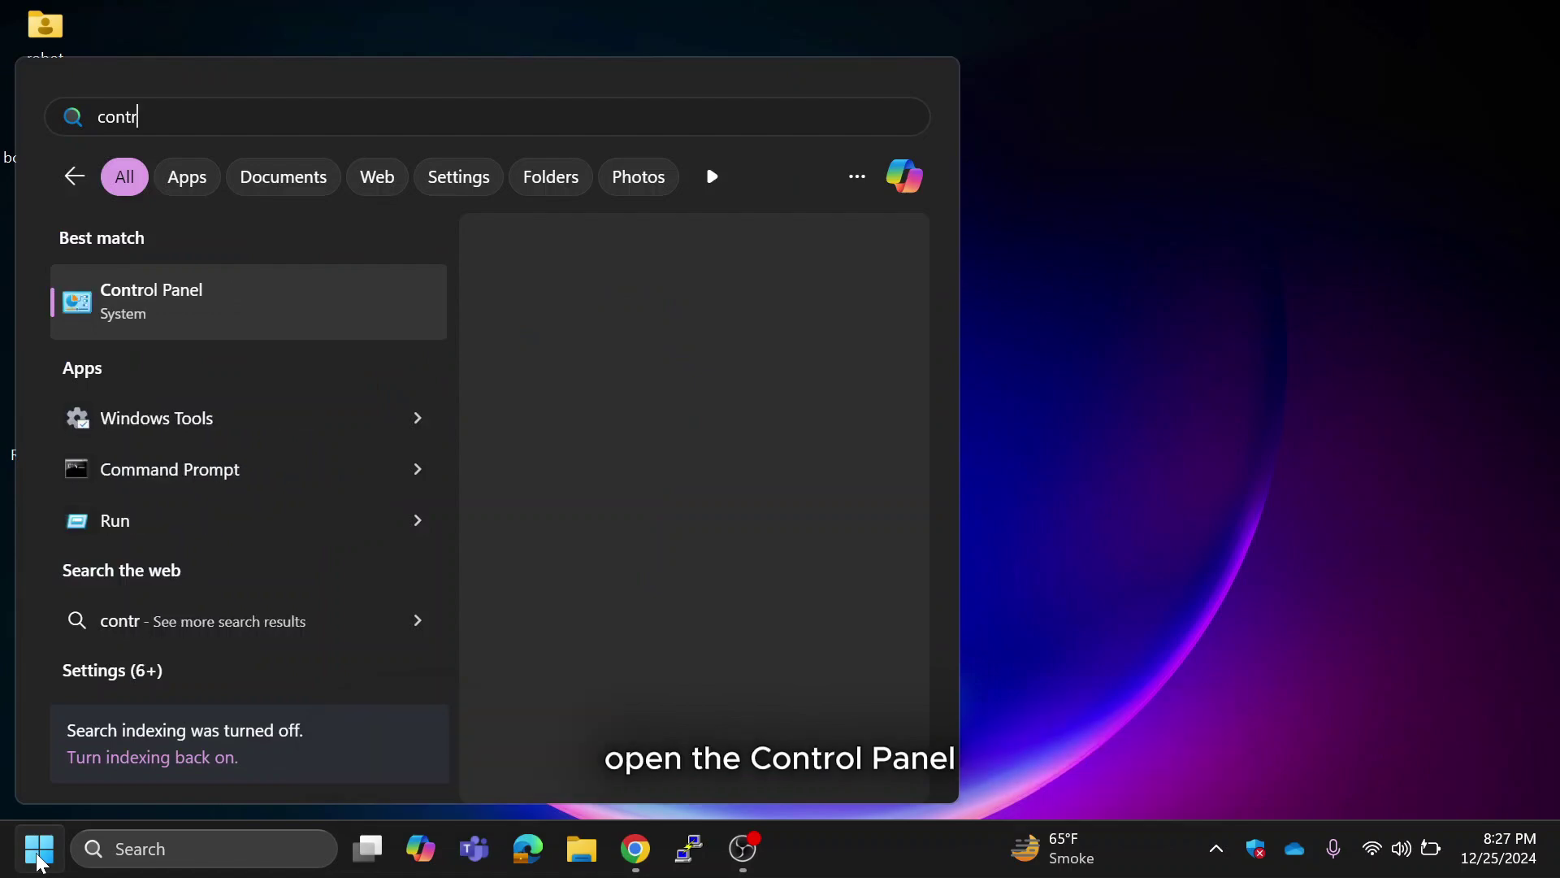
{"action": "key", "text": "Return"}
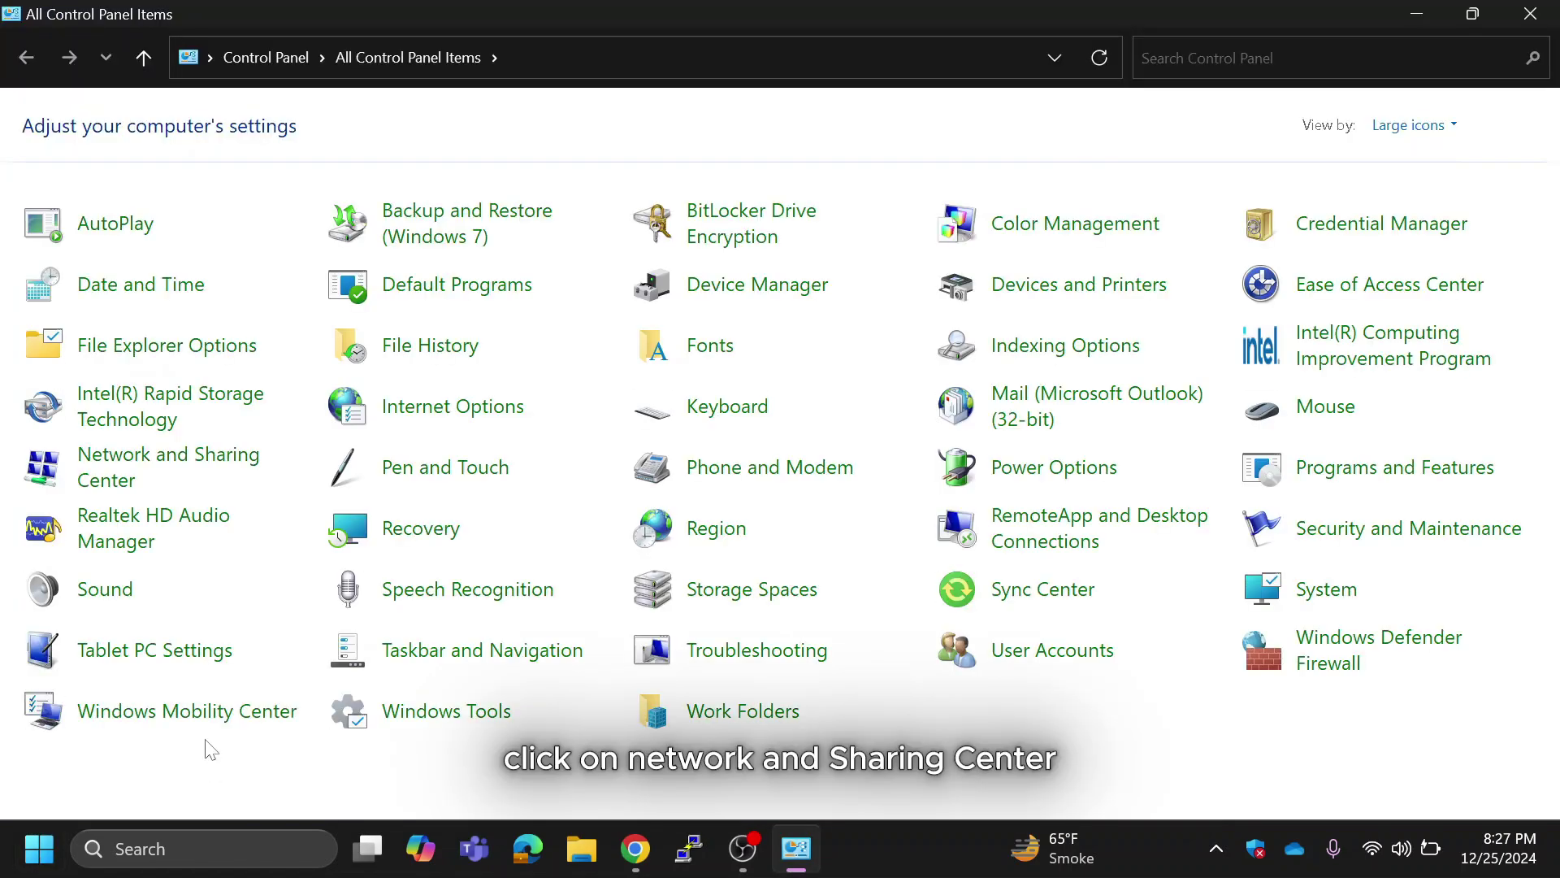
{"action": "left_click", "coordinate": [190, 481]}
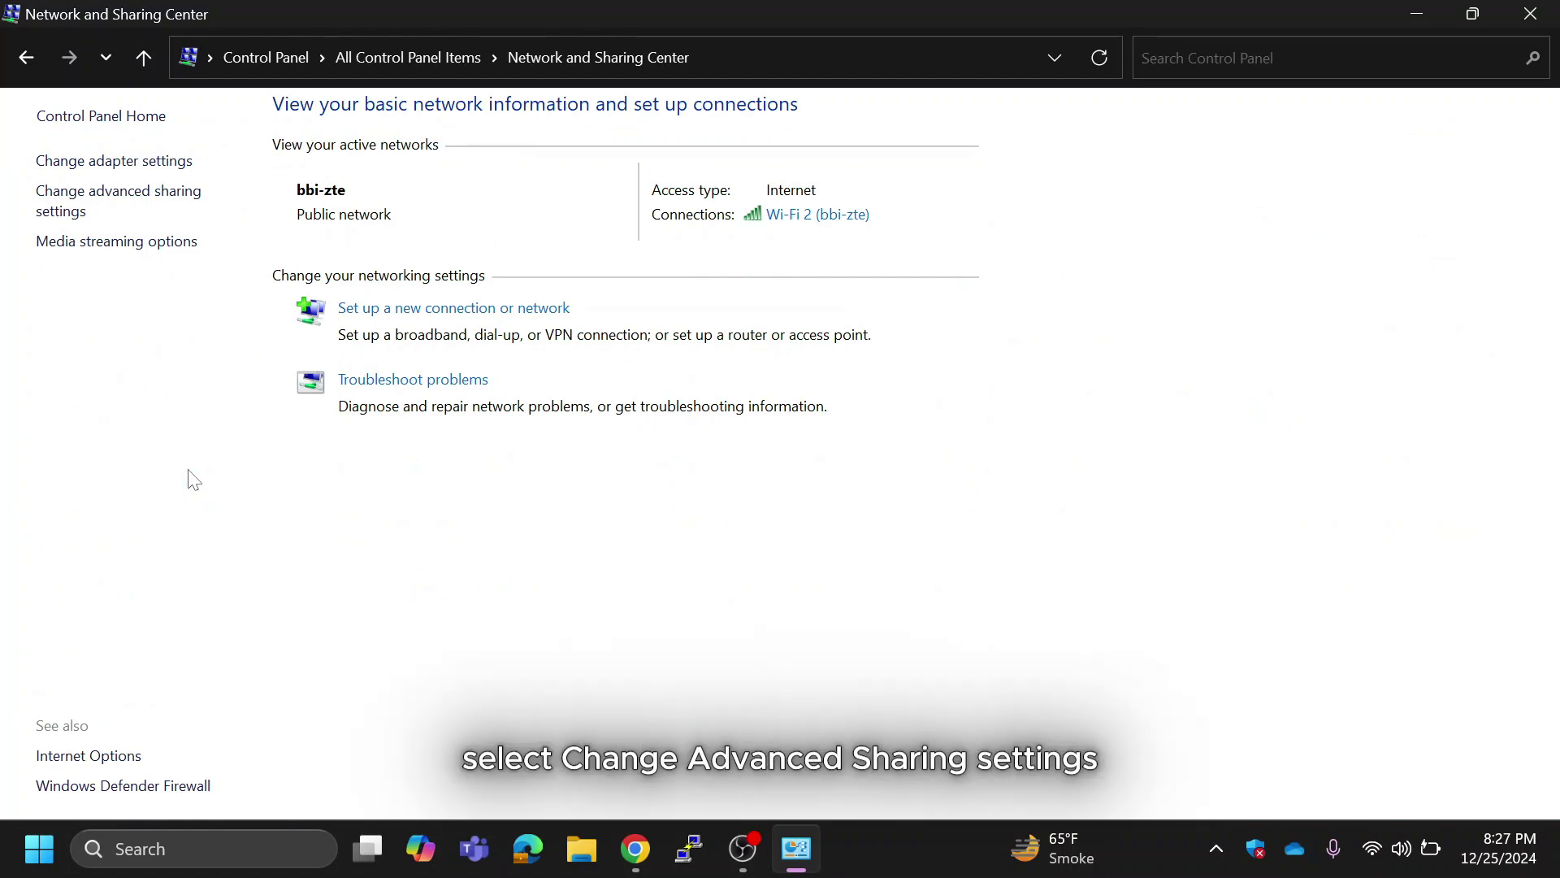
Step: Turn Network discovery On for Public networks and confirm All networks has password protected sharing Off
{"action": "left_click", "coordinate": [138, 192]}
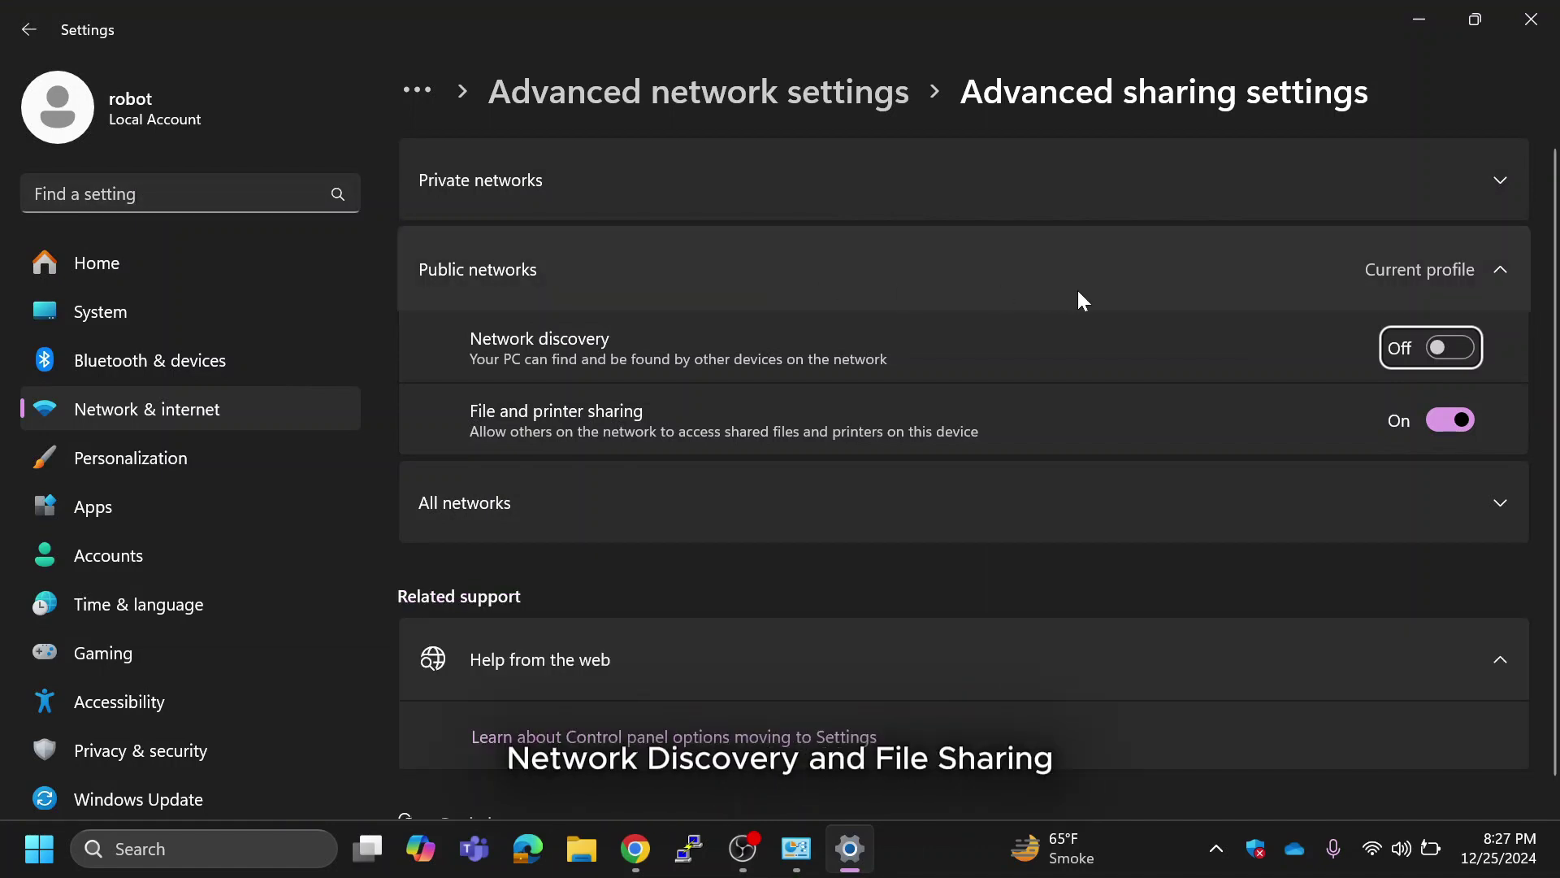
{"action": "left_click", "coordinate": [1454, 346]}
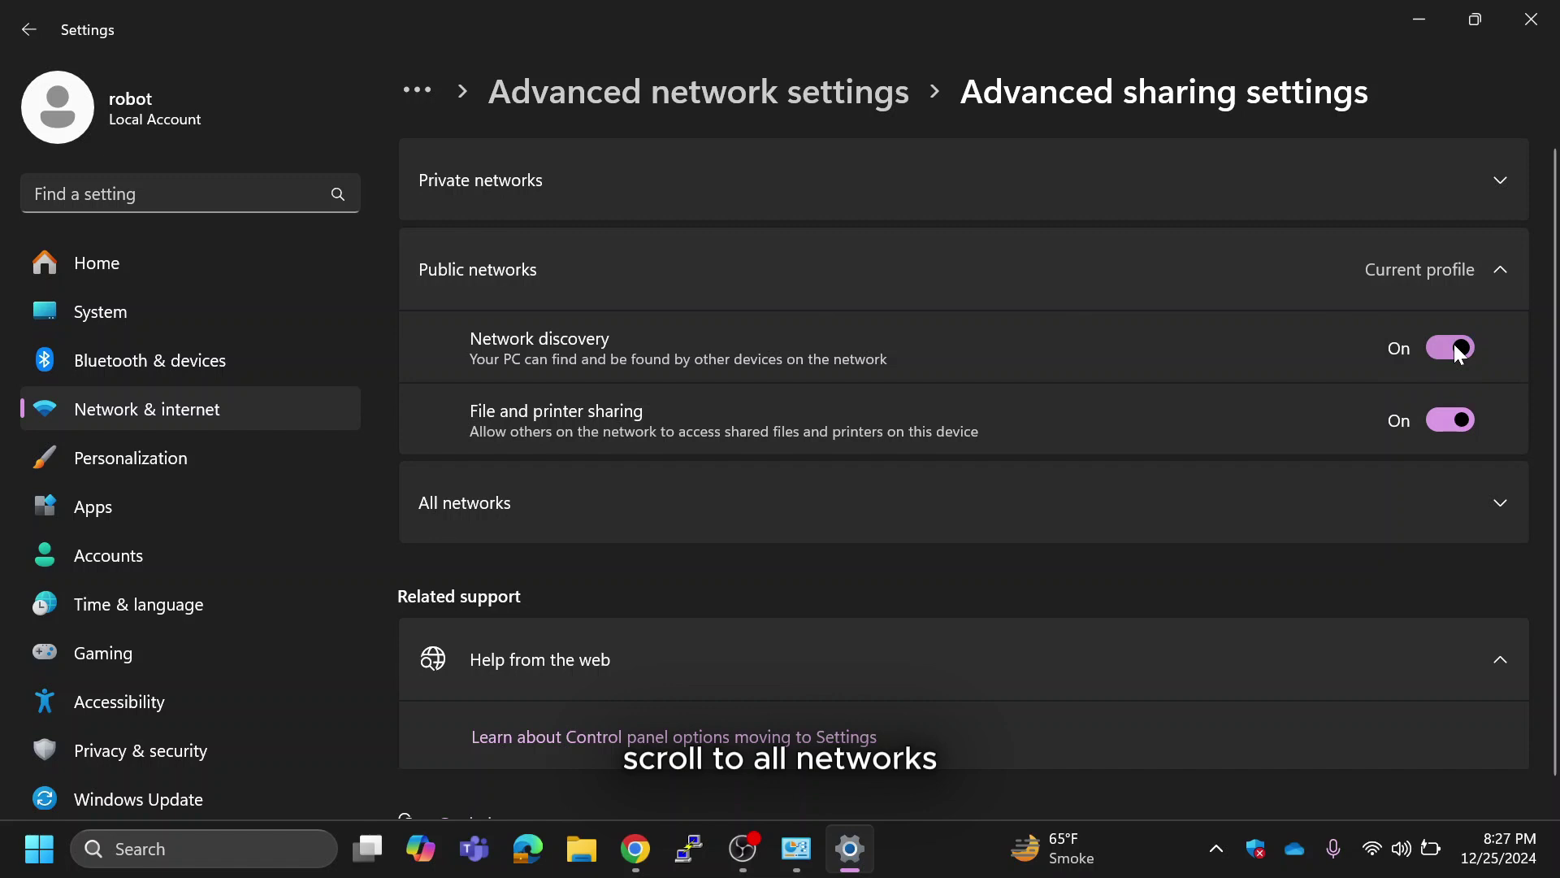
{"action": "left_click", "coordinate": [1490, 512]}
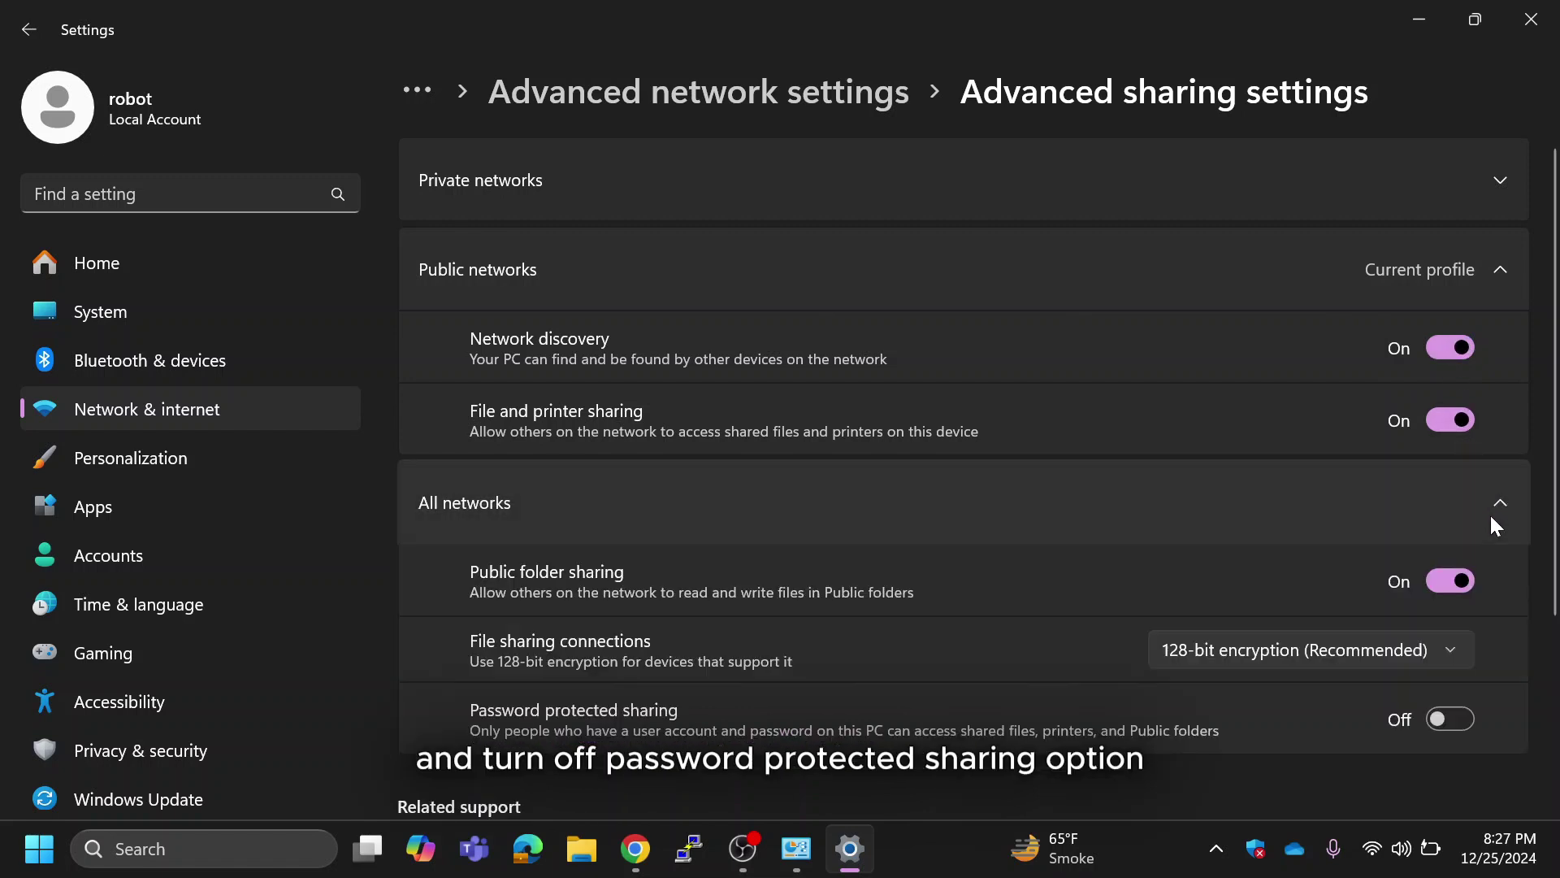
{"action": "scroll", "coordinate": [1548, 382], "scroll_direction": "down", "scroll_amount": 2}
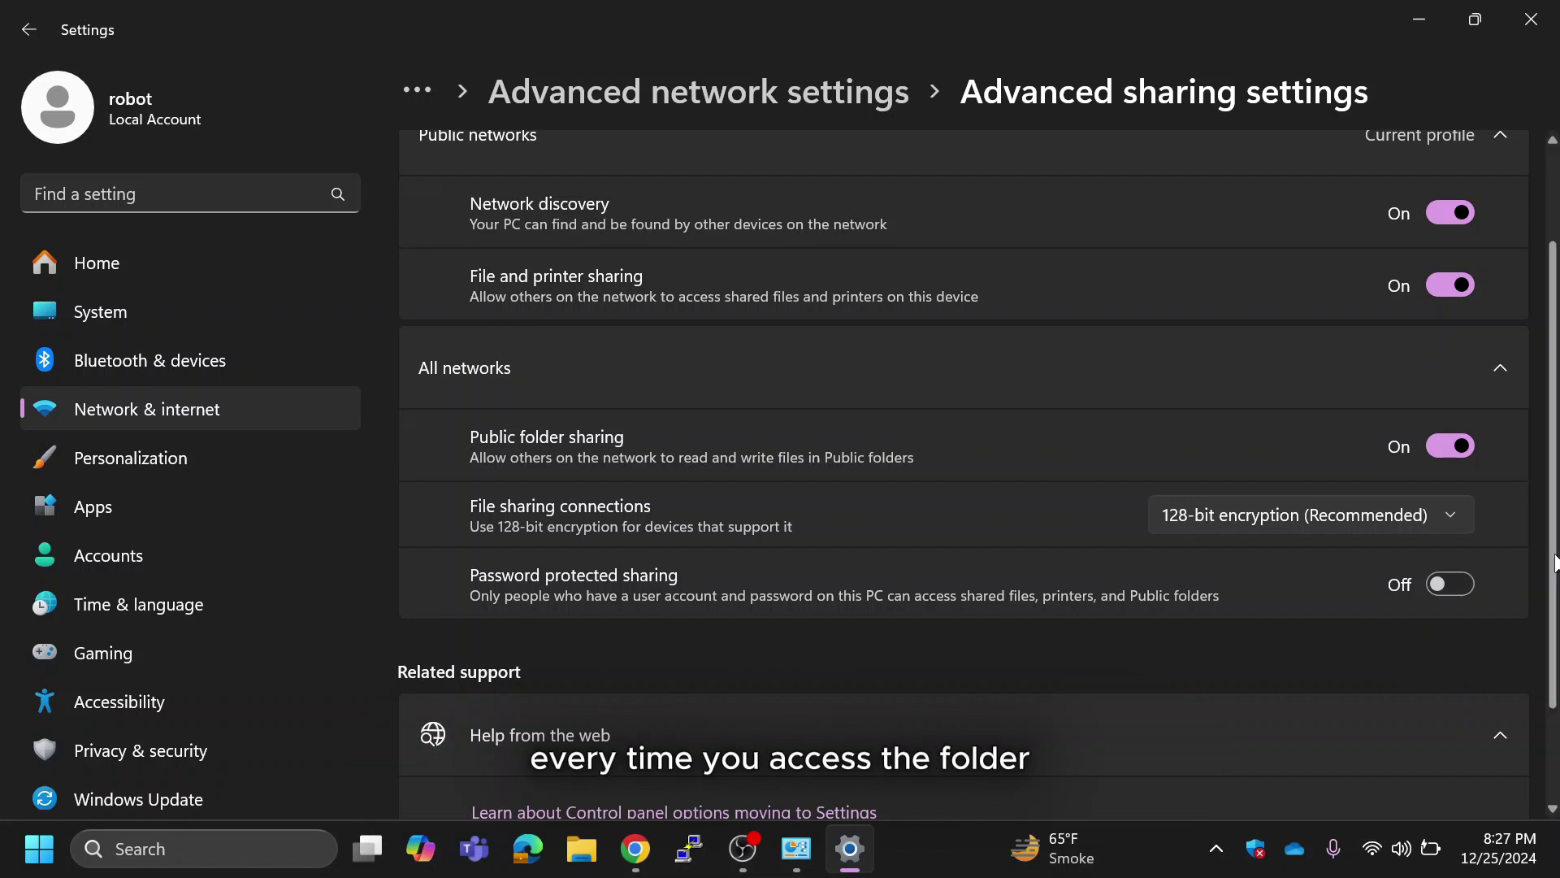
{"action": "scroll", "coordinate": [1556, 565], "scroll_direction": "up", "scroll_amount": 2}
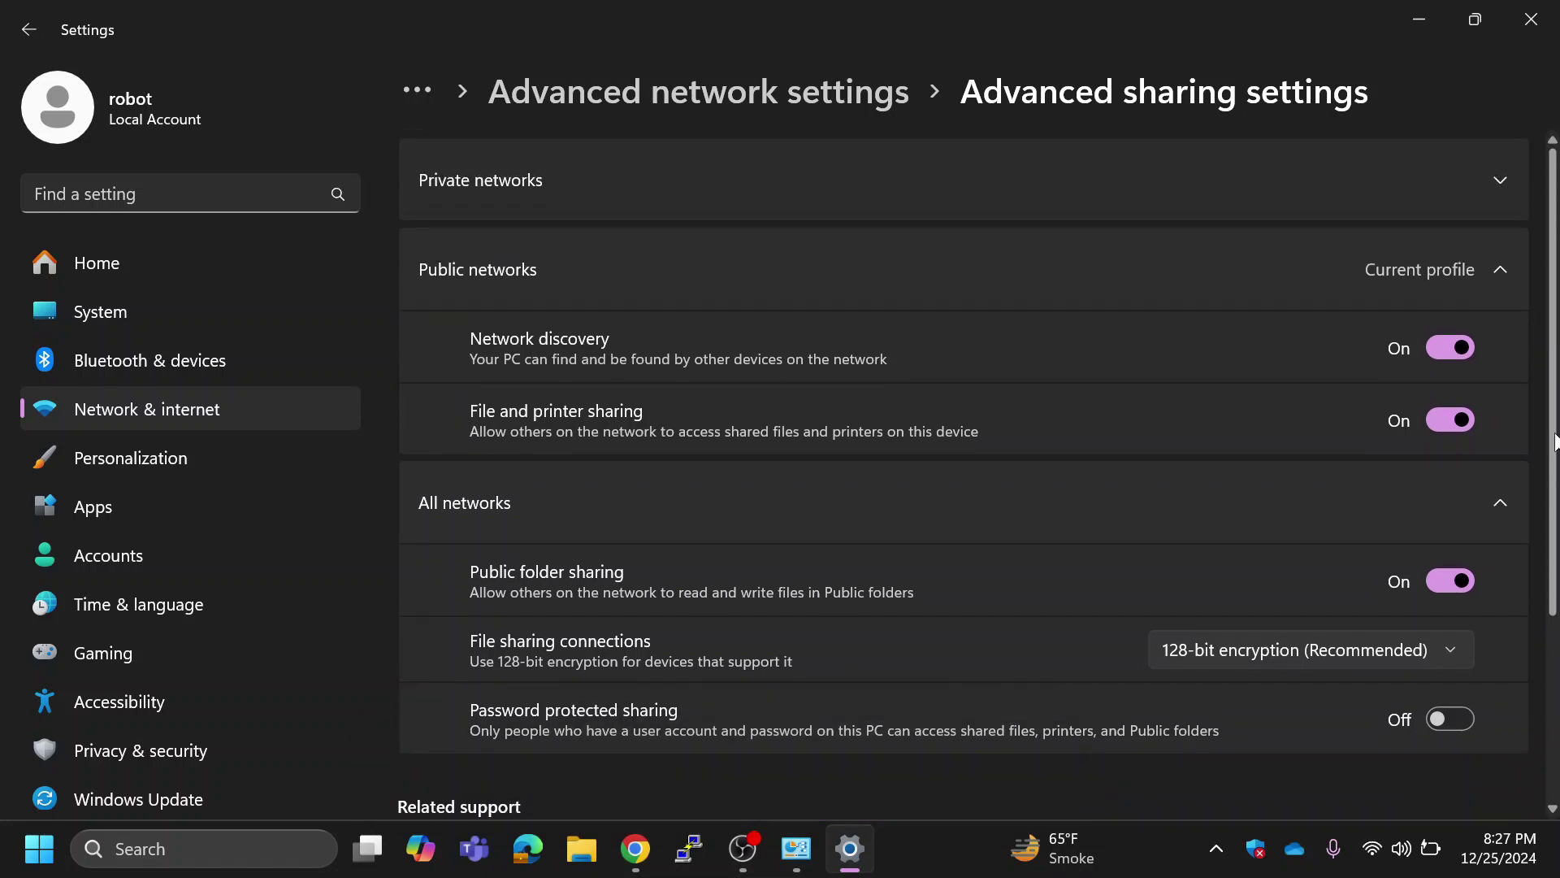
Step: Set the bbi-zte Wi-Fi profile to Private, then minimize Settings and close Network and Sharing Center
{"action": "left_click", "coordinate": [696, 89]}
{"action": "left_click", "coordinate": [192, 412]}
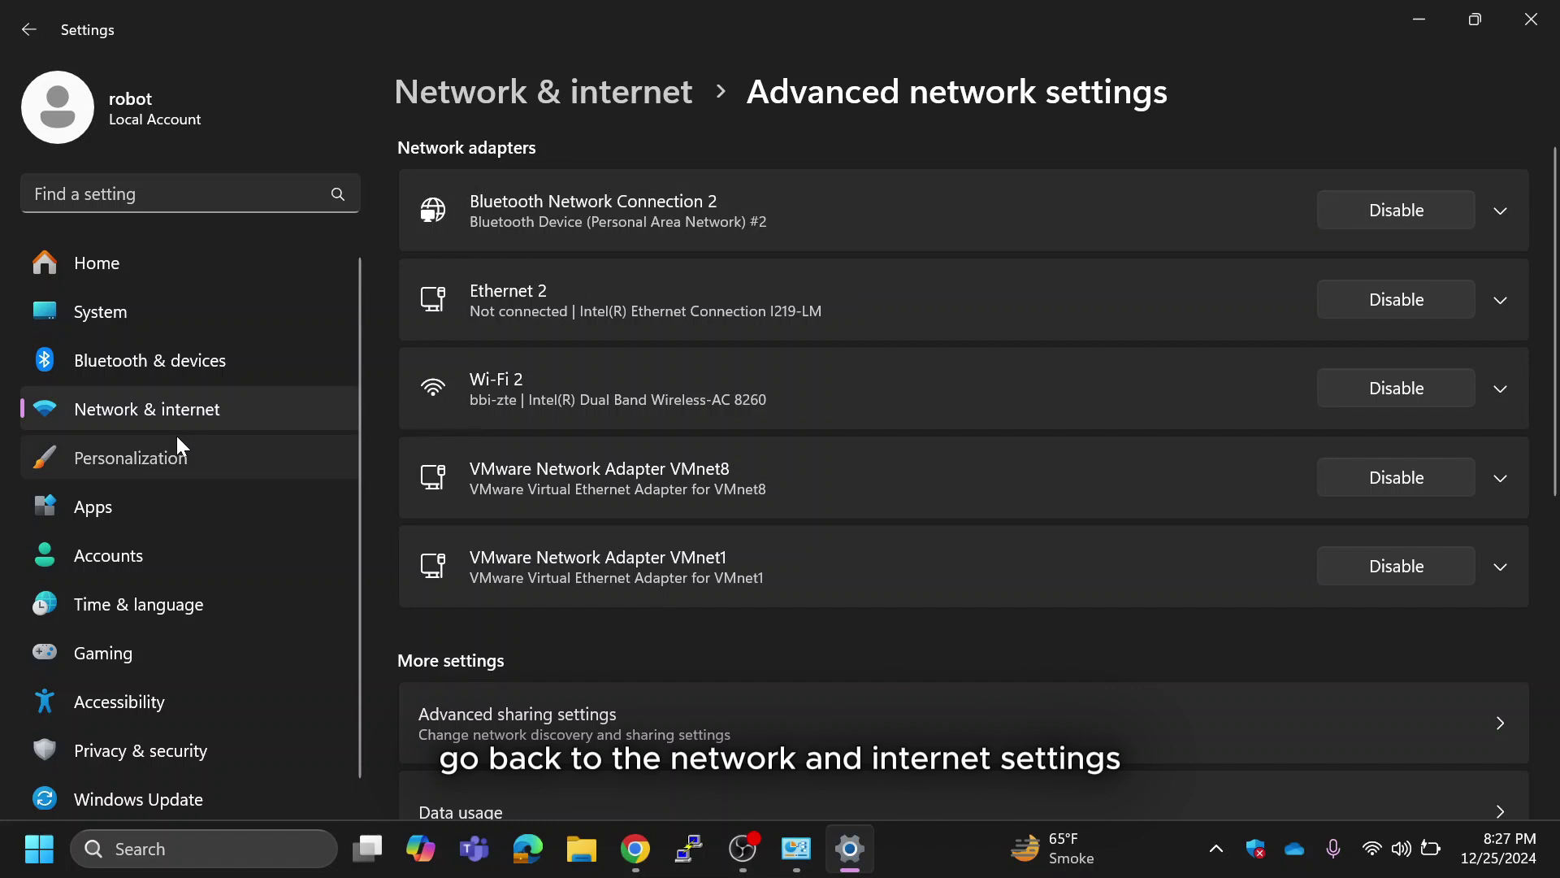
{"action": "left_click", "coordinate": [943, 324]}
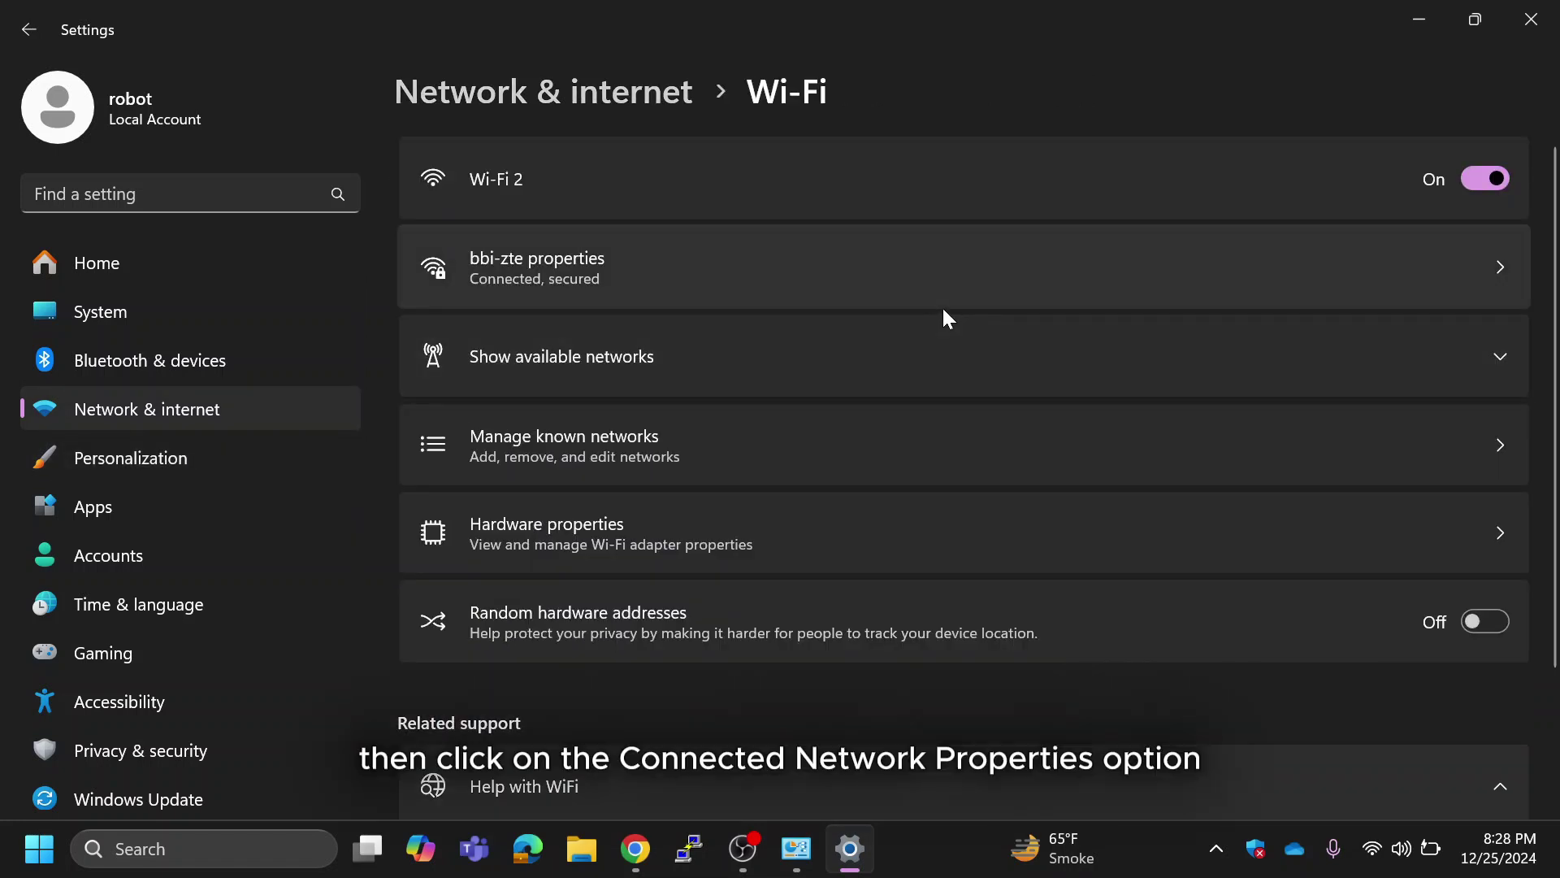
{"action": "left_click", "coordinate": [943, 307]}
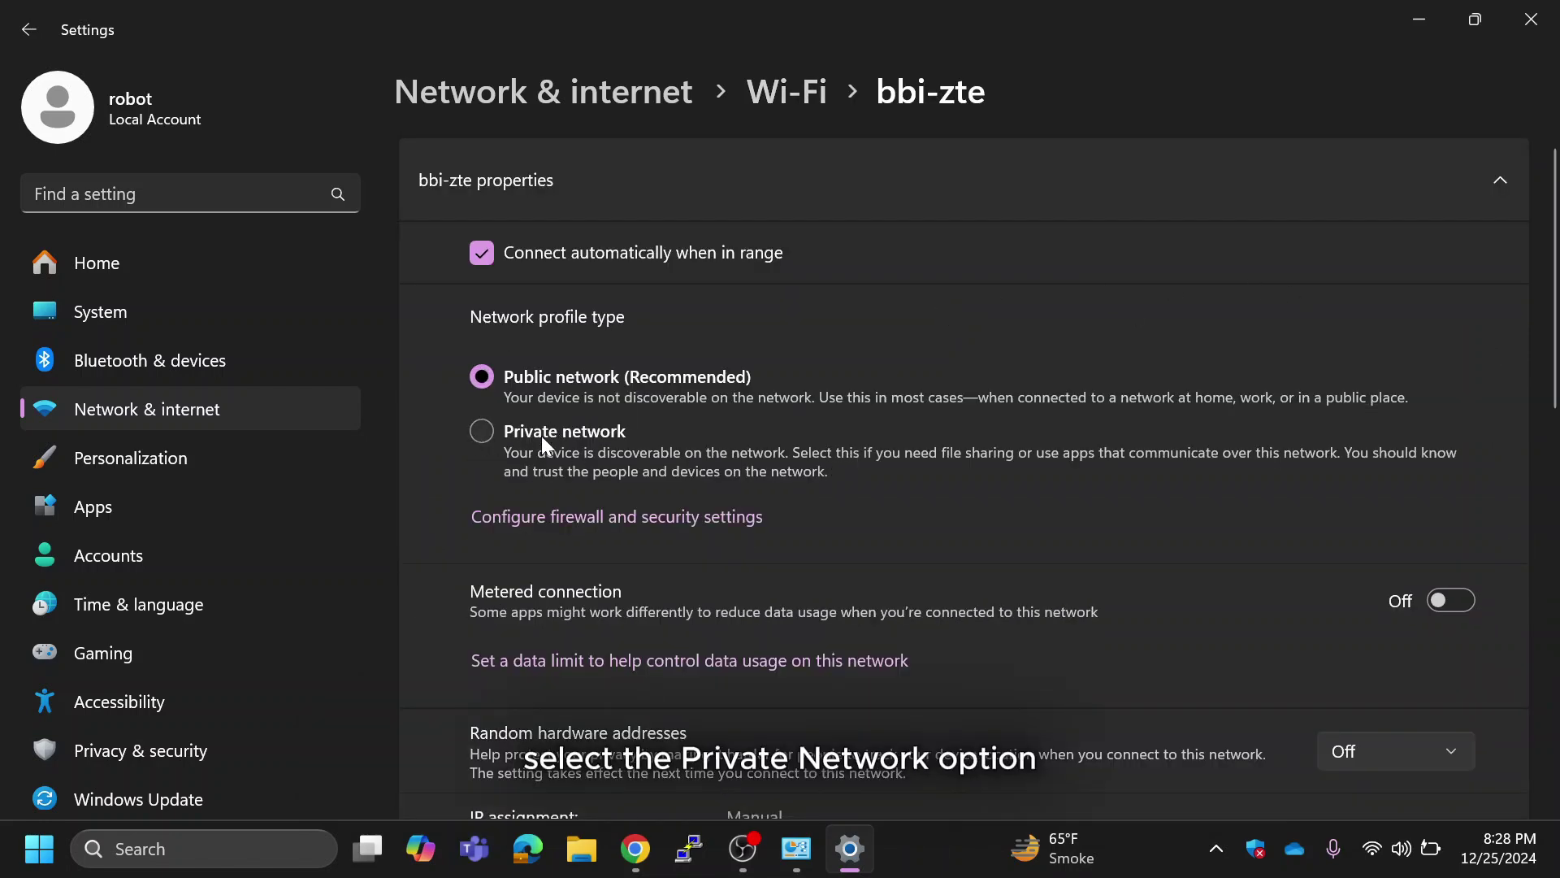
{"action": "left_click", "coordinate": [481, 429]}
{"action": "scroll", "coordinate": [1523, 390], "scroll_direction": "down", "scroll_amount": 5}
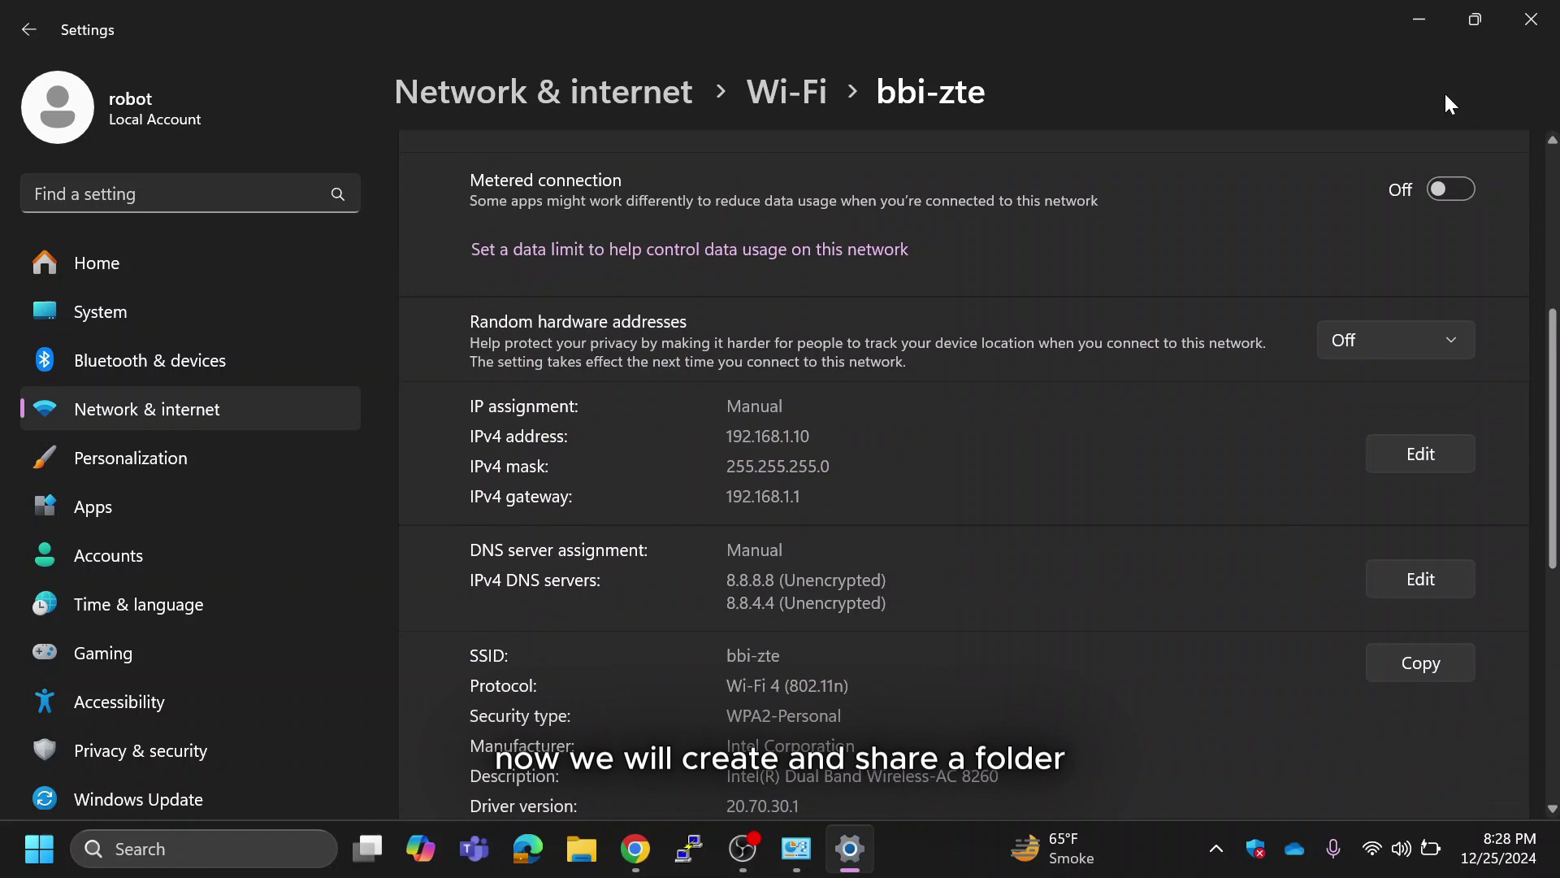
{"action": "left_click", "coordinate": [1419, 19]}
{"action": "left_click", "coordinate": [1531, 11]}
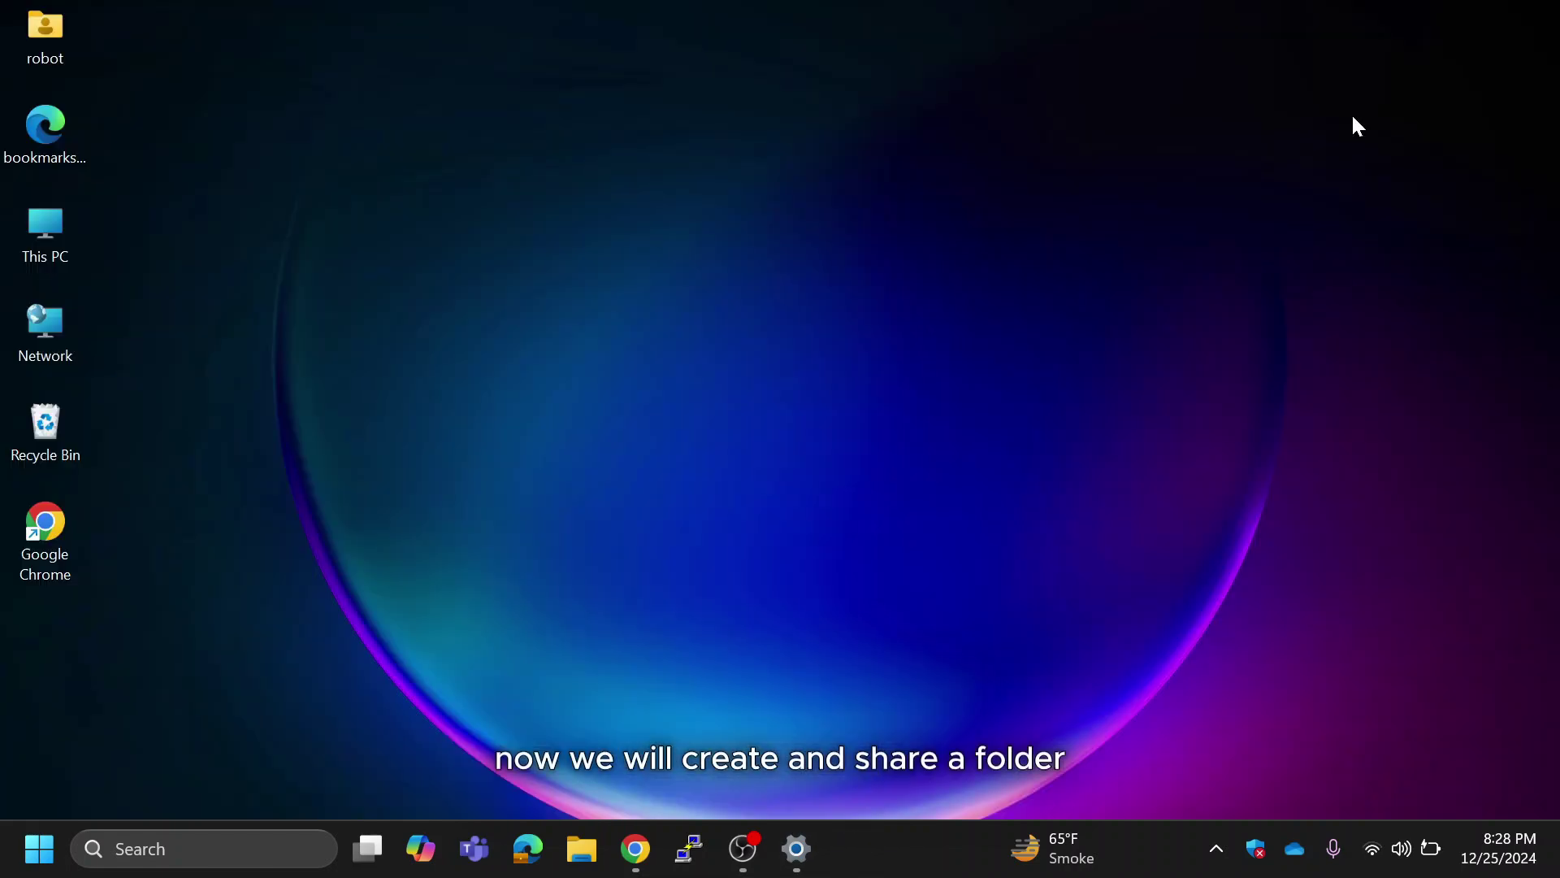
Step: Create a new folder named 'Share Folder' in Documents and open it
{"action": "left_click", "coordinate": [582, 851]}
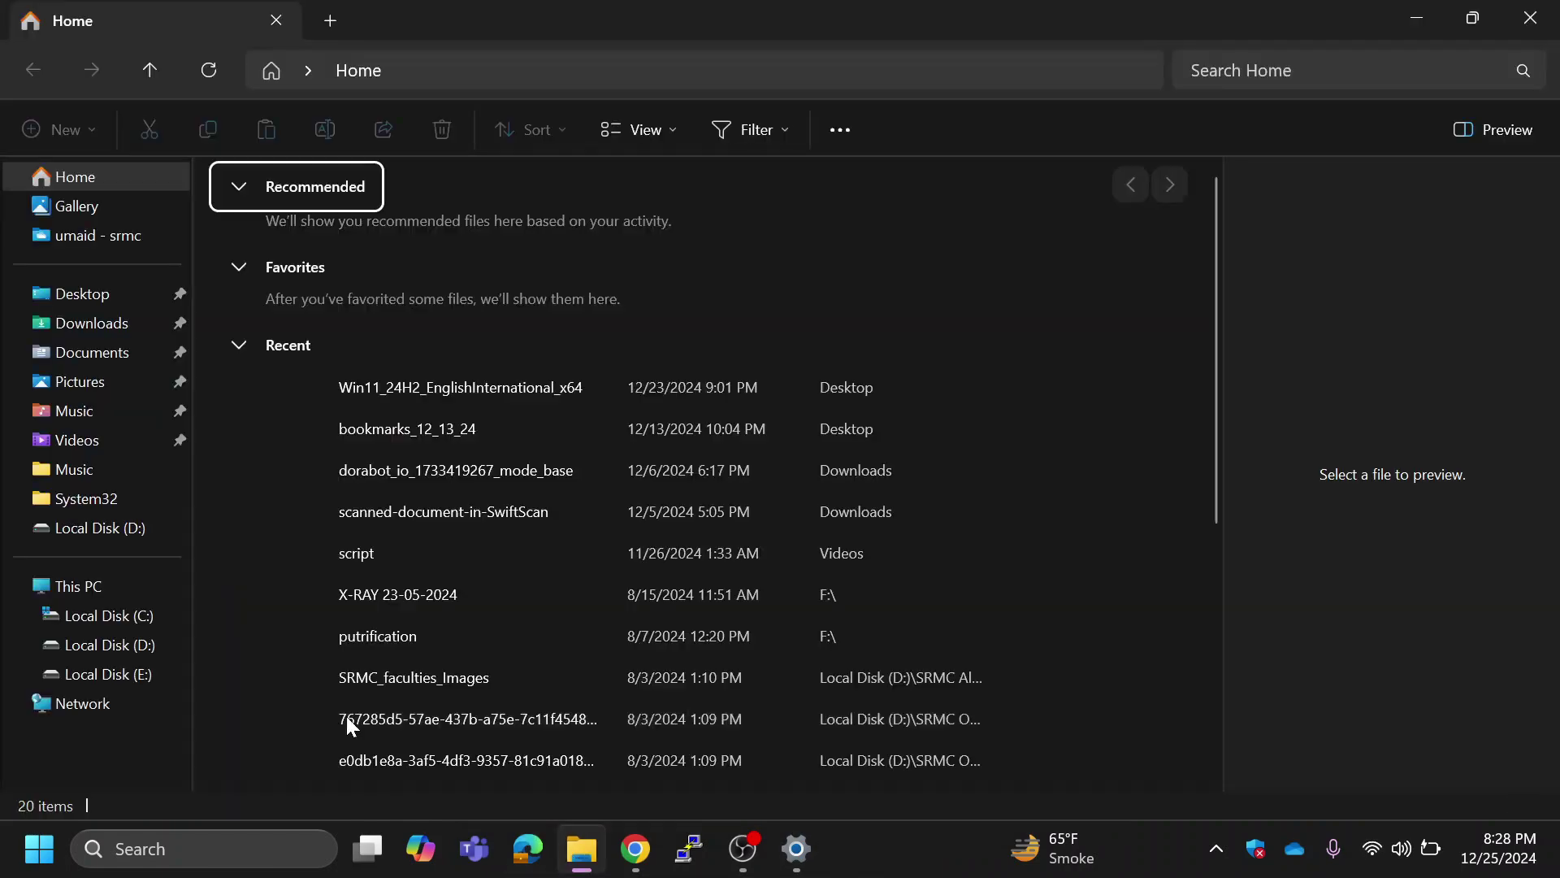
{"action": "left_click", "coordinate": [92, 357]}
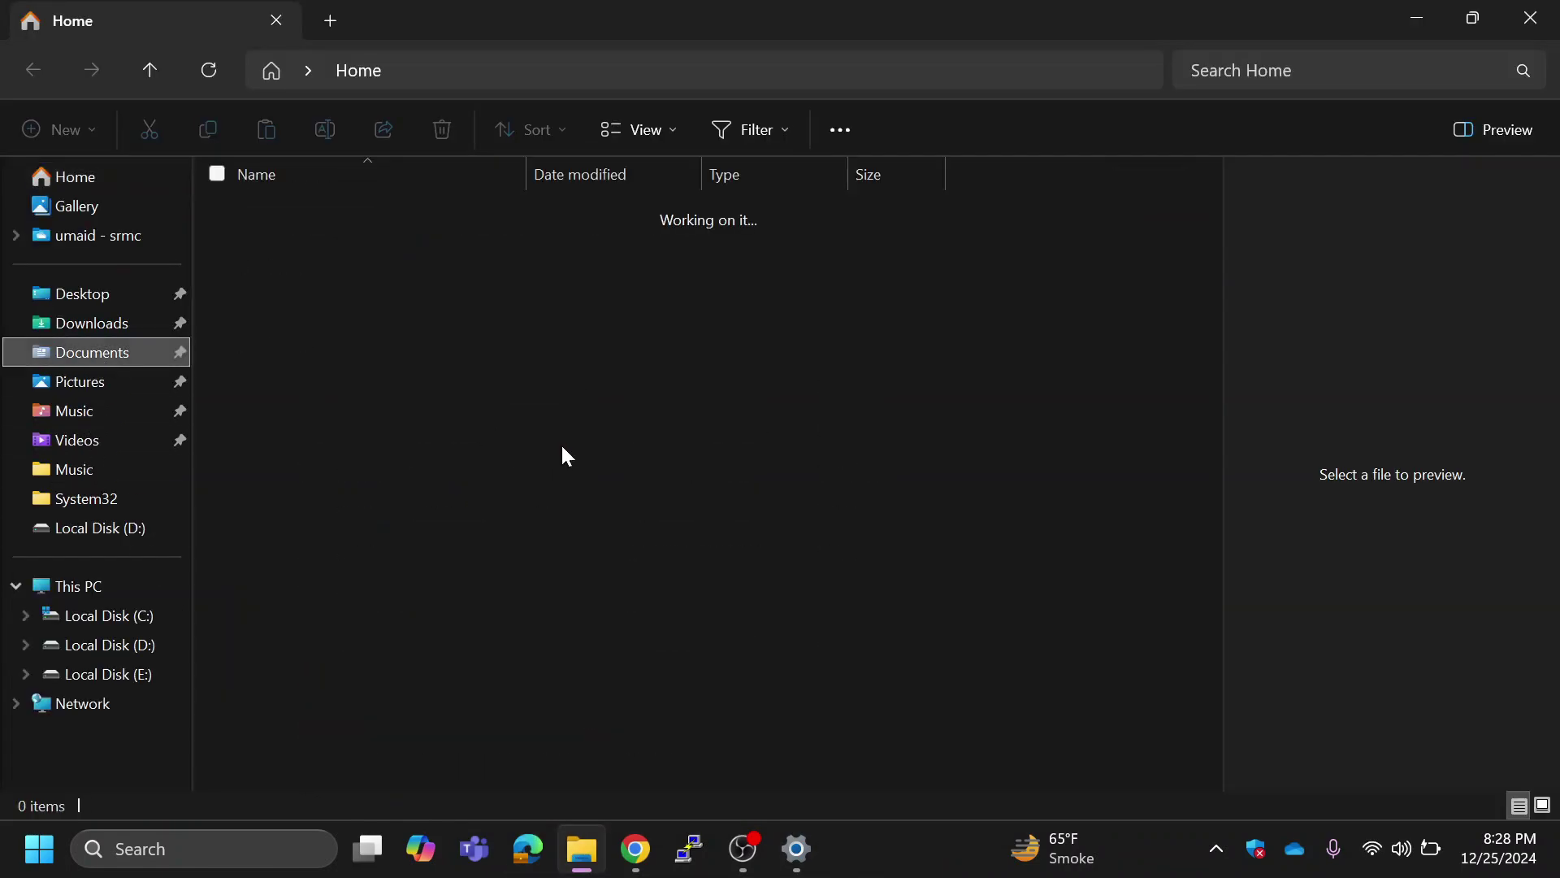
{"action": "right_click", "coordinate": [449, 452]}
{"action": "left_click", "coordinate": [526, 416]}
{"action": "mouse_move", "coordinate": [536, 762]}
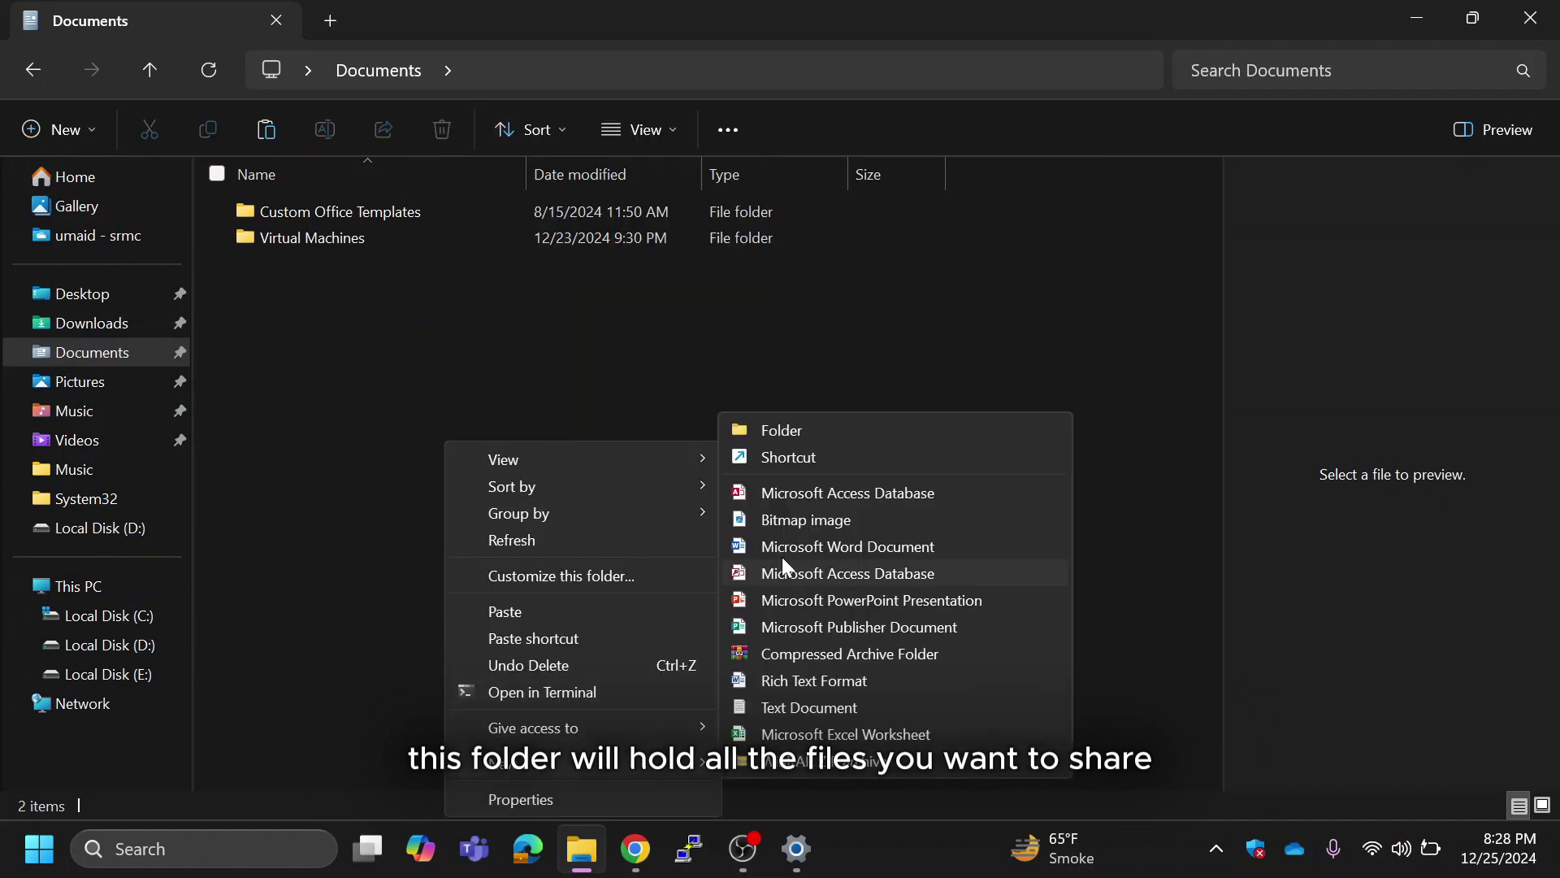
{"action": "left_click", "coordinate": [805, 429]}
{"action": "type", "text": "Share Fo"}
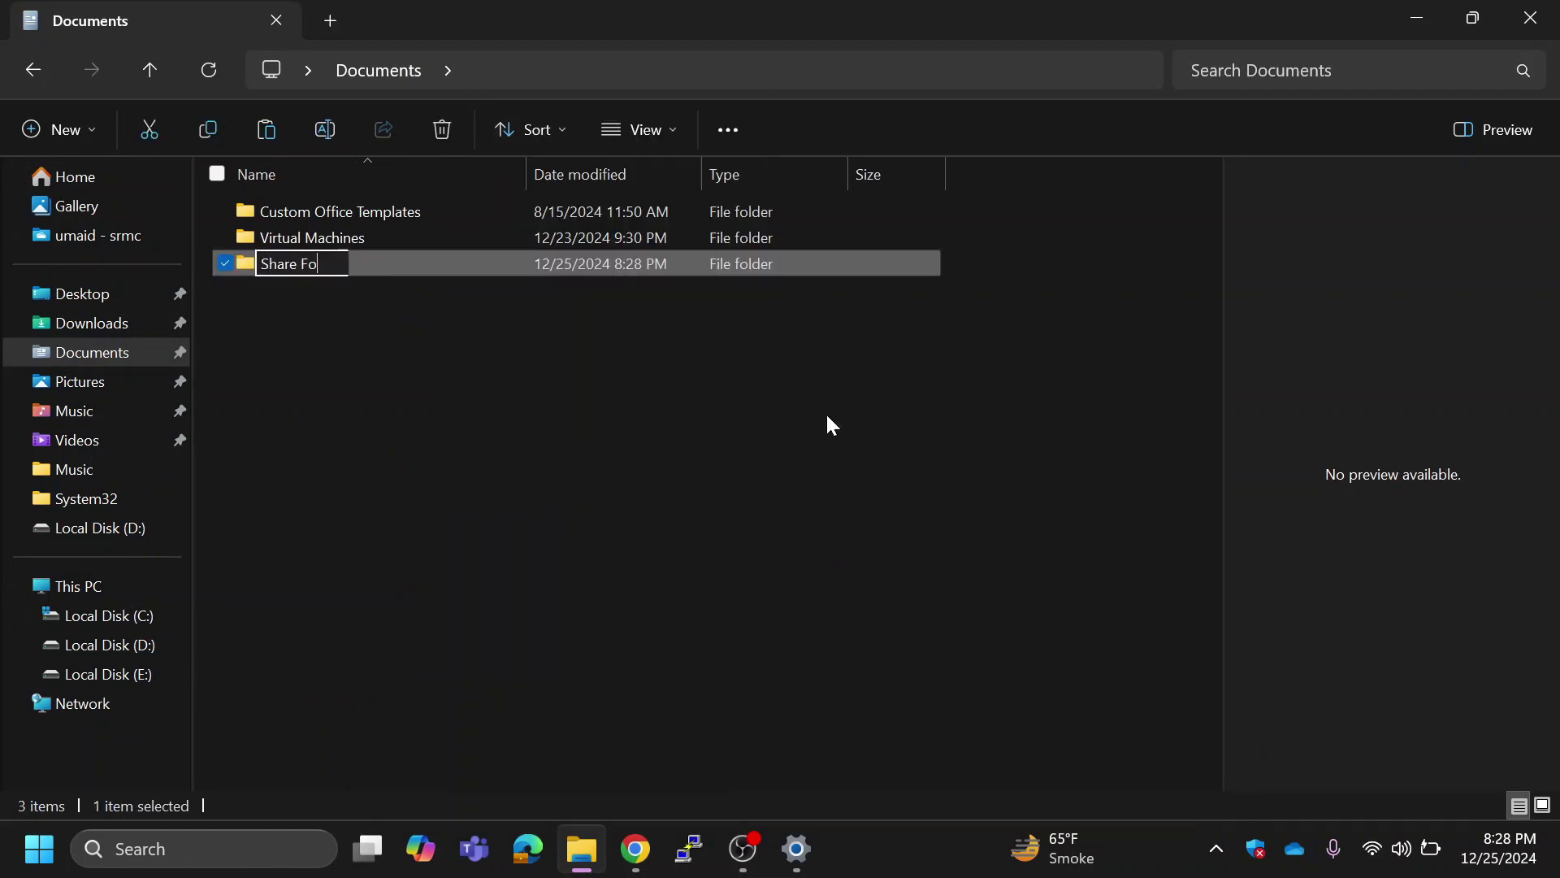
{"action": "type", "text": "lder"}
{"action": "key", "text": "Return"}
{"action": "key", "text": "Return"}
Step: Add an empty Word document named 'Testing' inside it and return to Documents
{"action": "right_click", "coordinate": [384, 302]}
{"action": "mouse_move", "coordinate": [517, 552]}
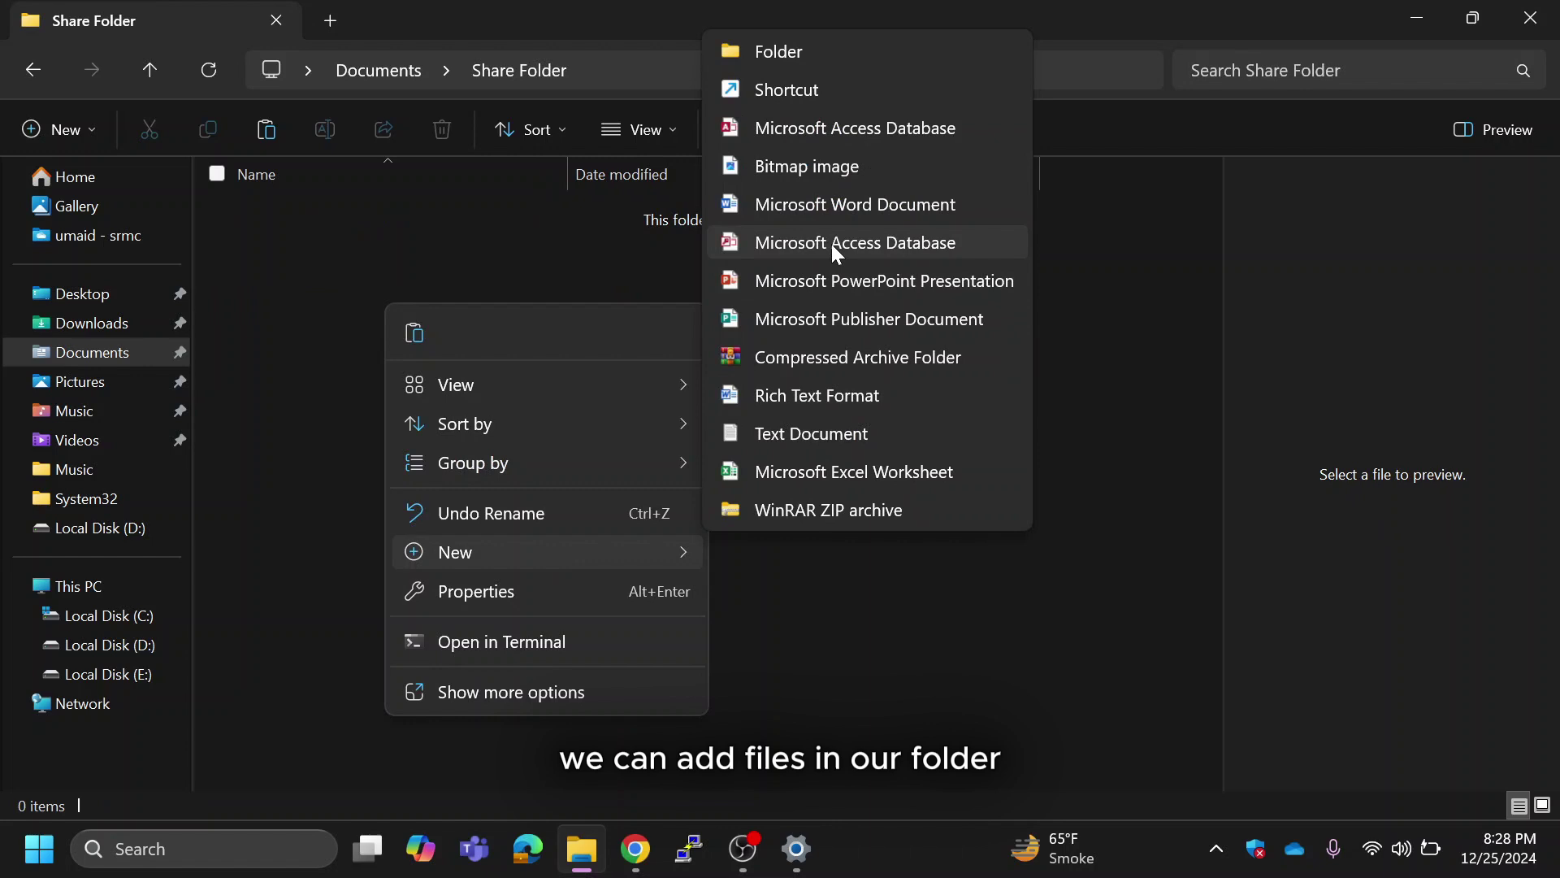
{"action": "left_click", "coordinate": [836, 216]}
{"action": "type", "text": "Testing"}
{"action": "left_click", "coordinate": [589, 257]}
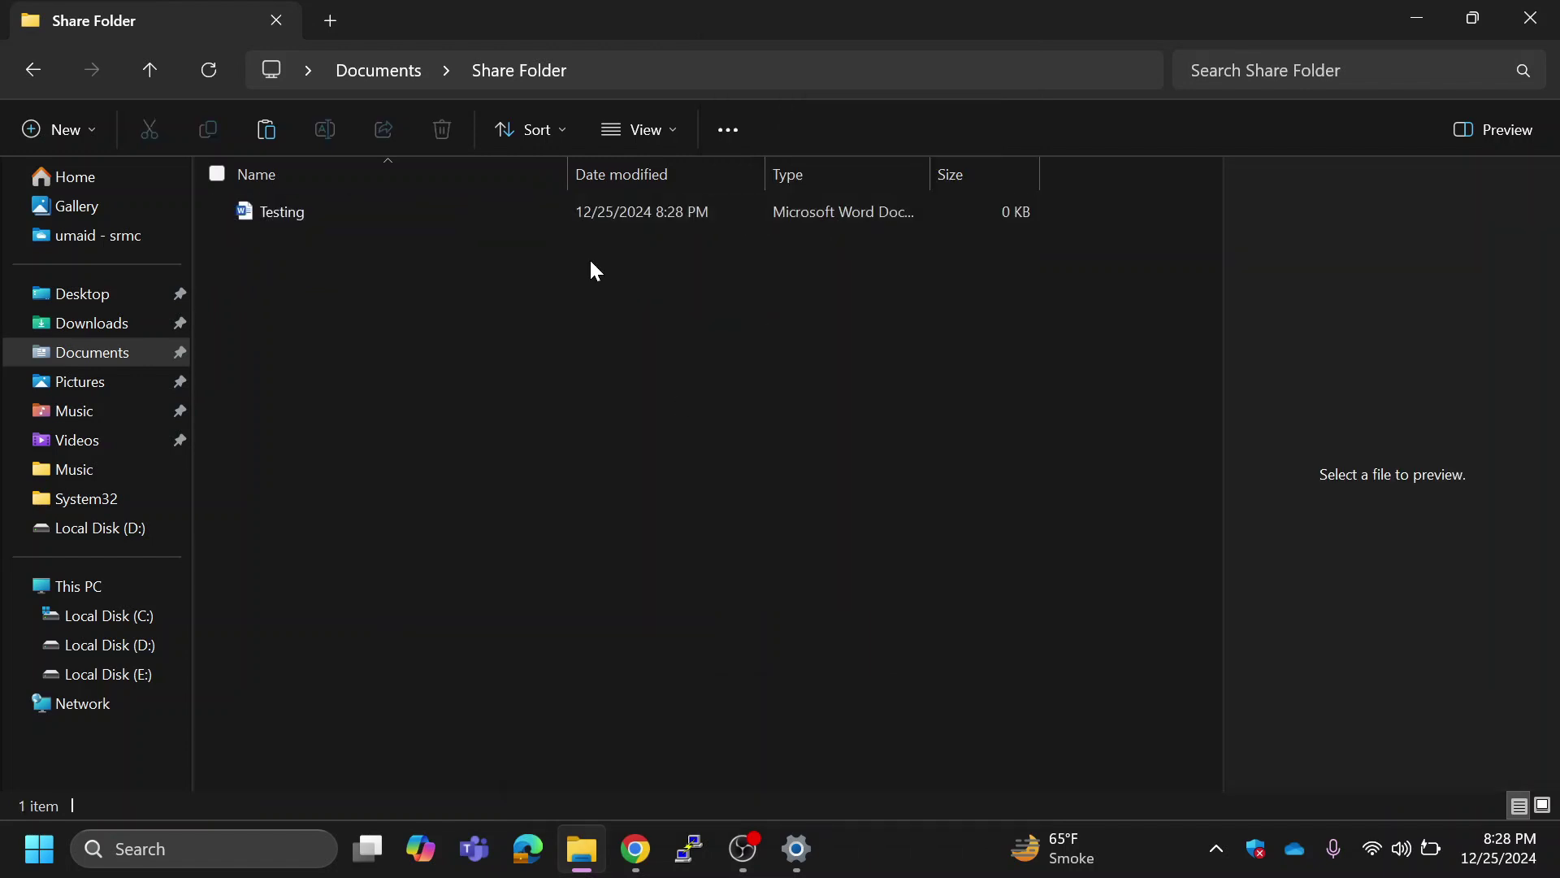
{"action": "left_click", "coordinate": [414, 81]}
Step: Give Everyone Read/Write access to Share Folder through Give access to > Specific people
{"action": "right_click", "coordinate": [285, 238]}
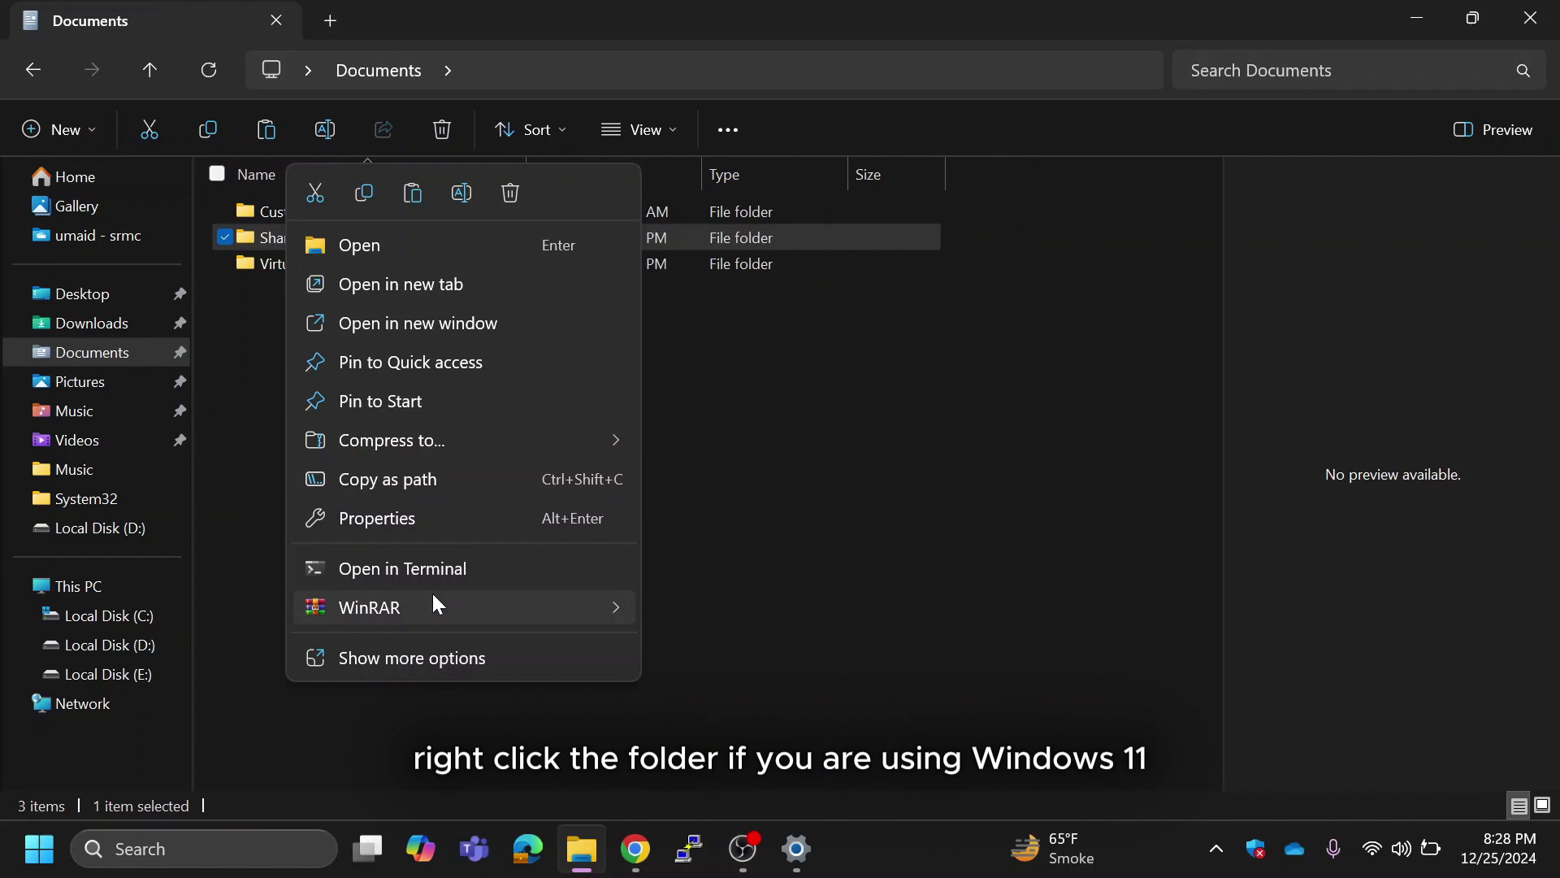
{"action": "left_click", "coordinate": [470, 650]}
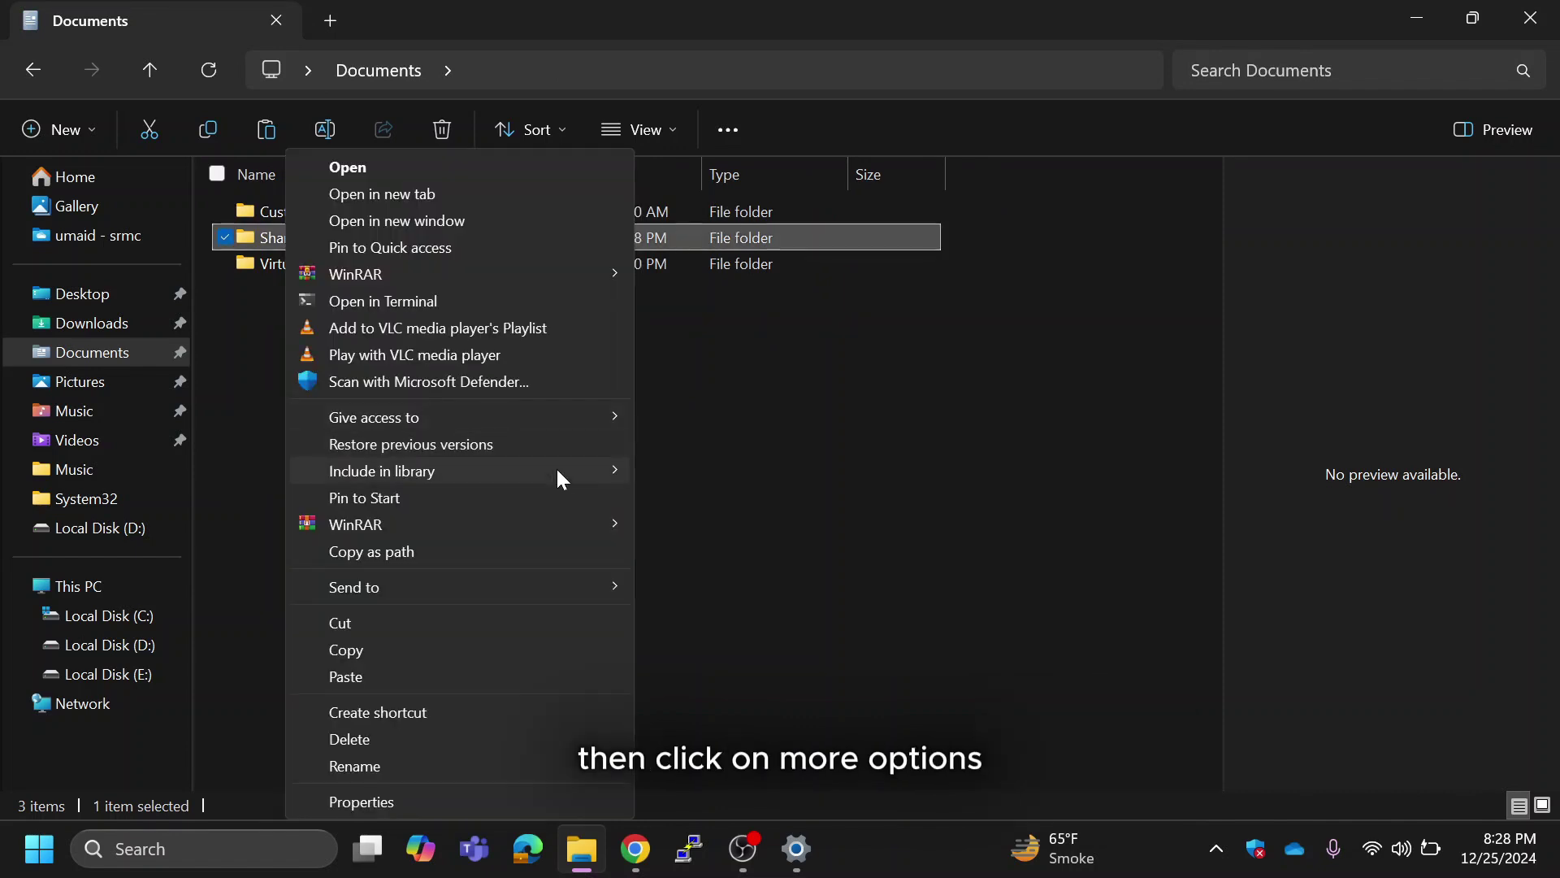
{"action": "mouse_move", "coordinate": [564, 419]}
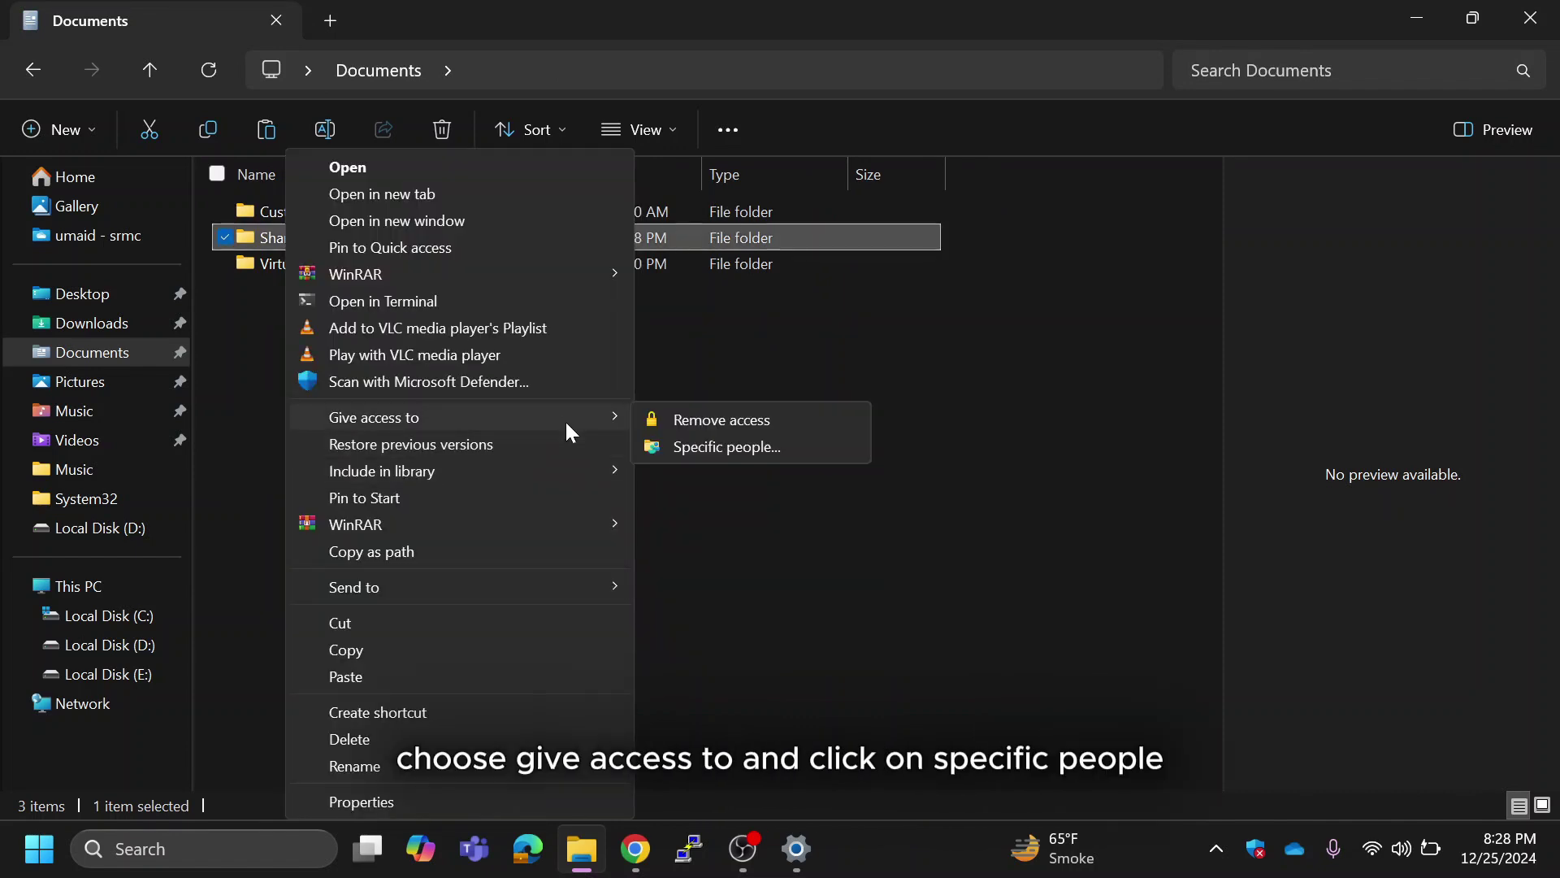
{"action": "left_click", "coordinate": [751, 443]}
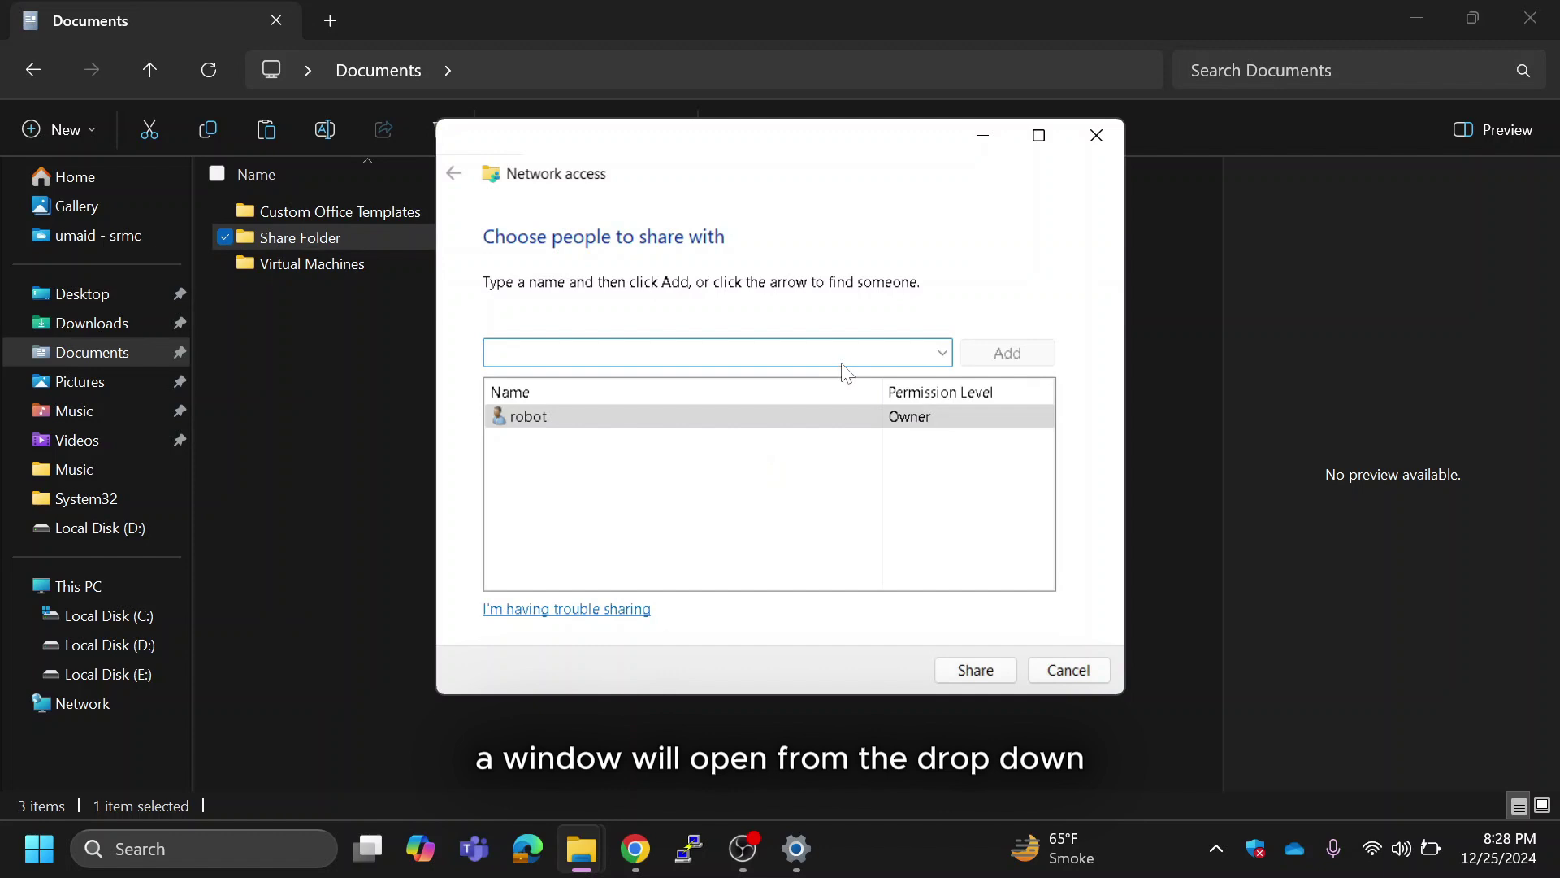
{"action": "left_click", "coordinate": [944, 348]}
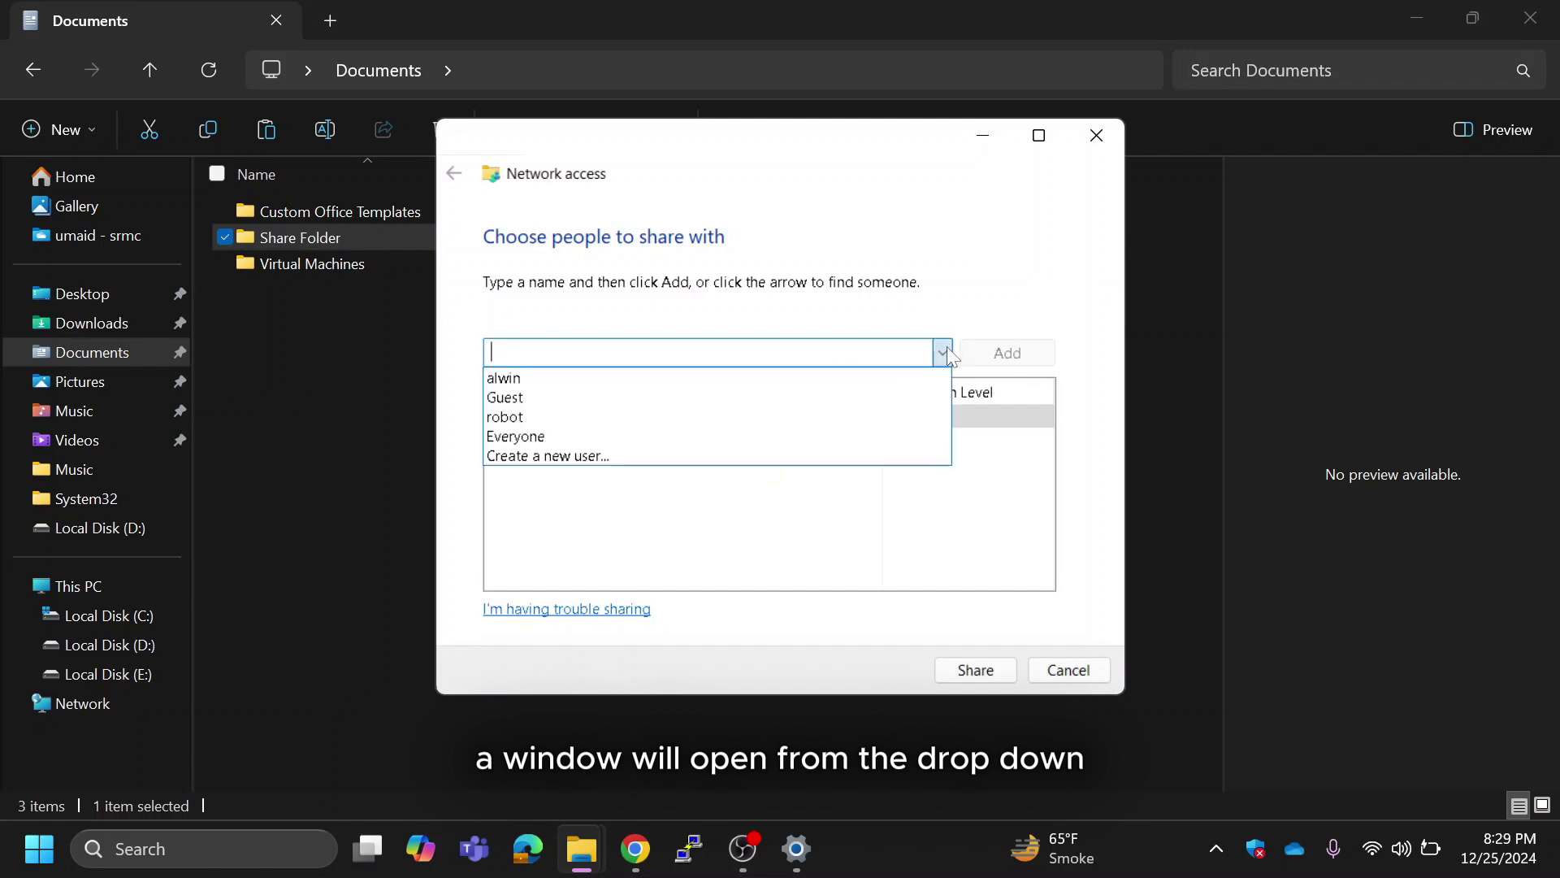
{"action": "left_click", "coordinate": [766, 439]}
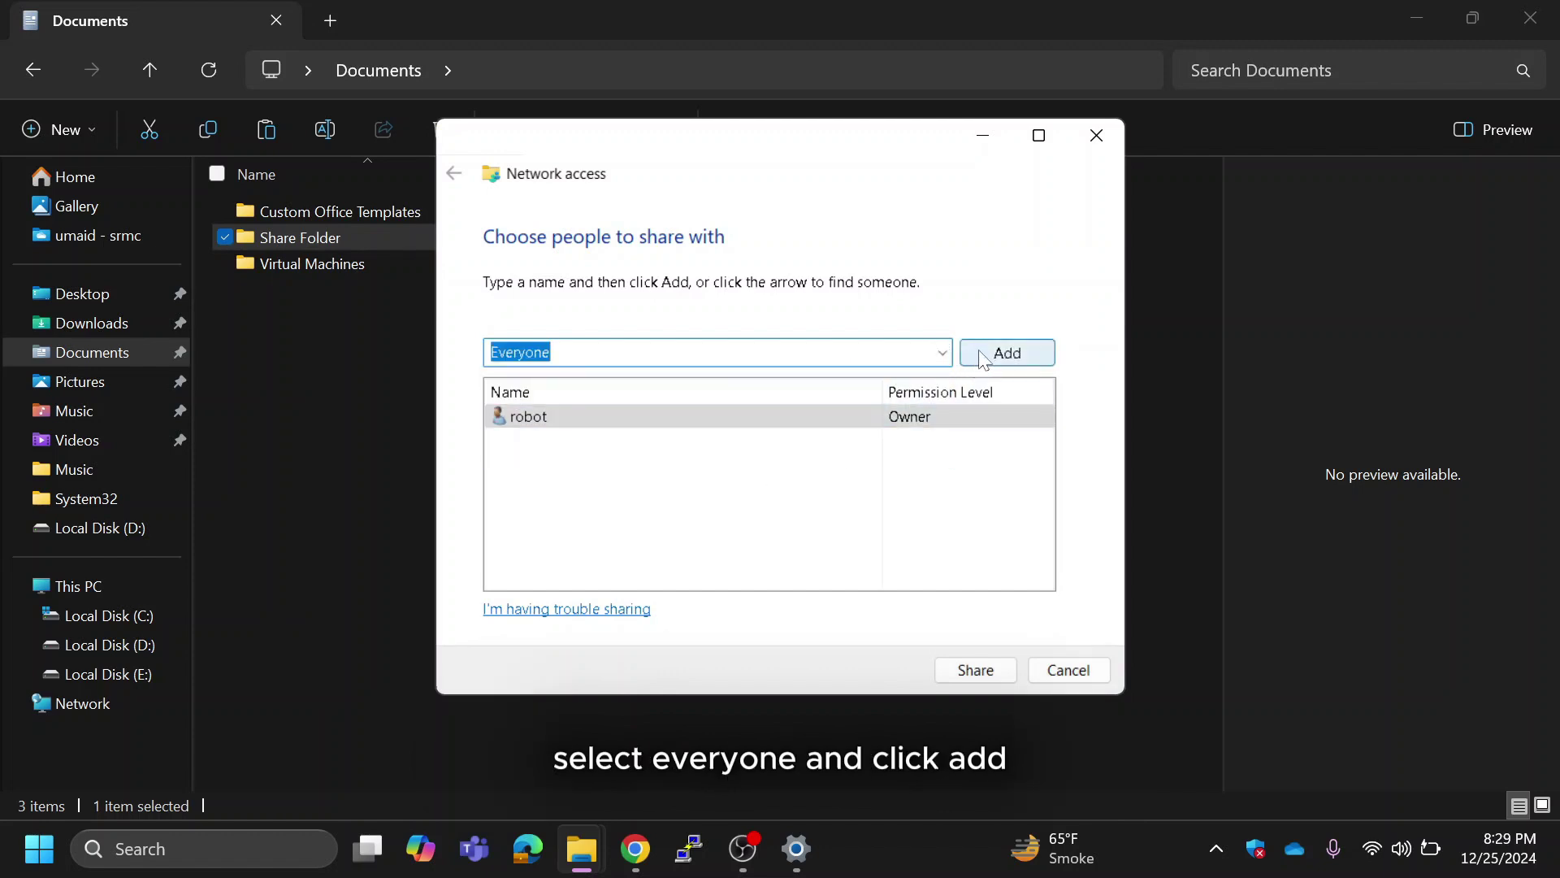
{"action": "left_click", "coordinate": [1006, 353]}
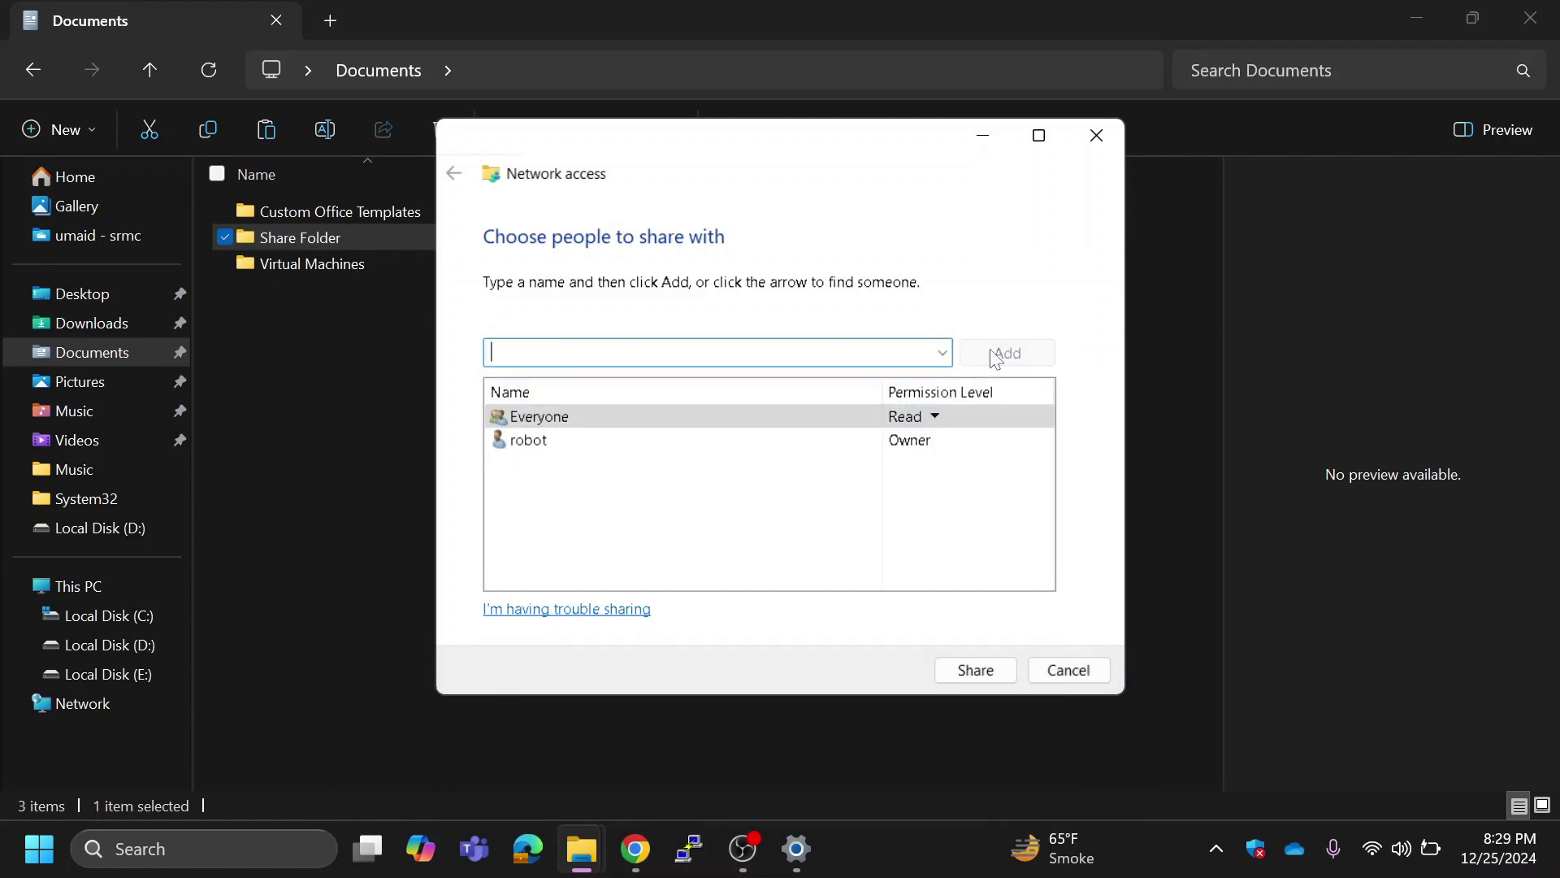
{"action": "left_click", "coordinate": [934, 417]}
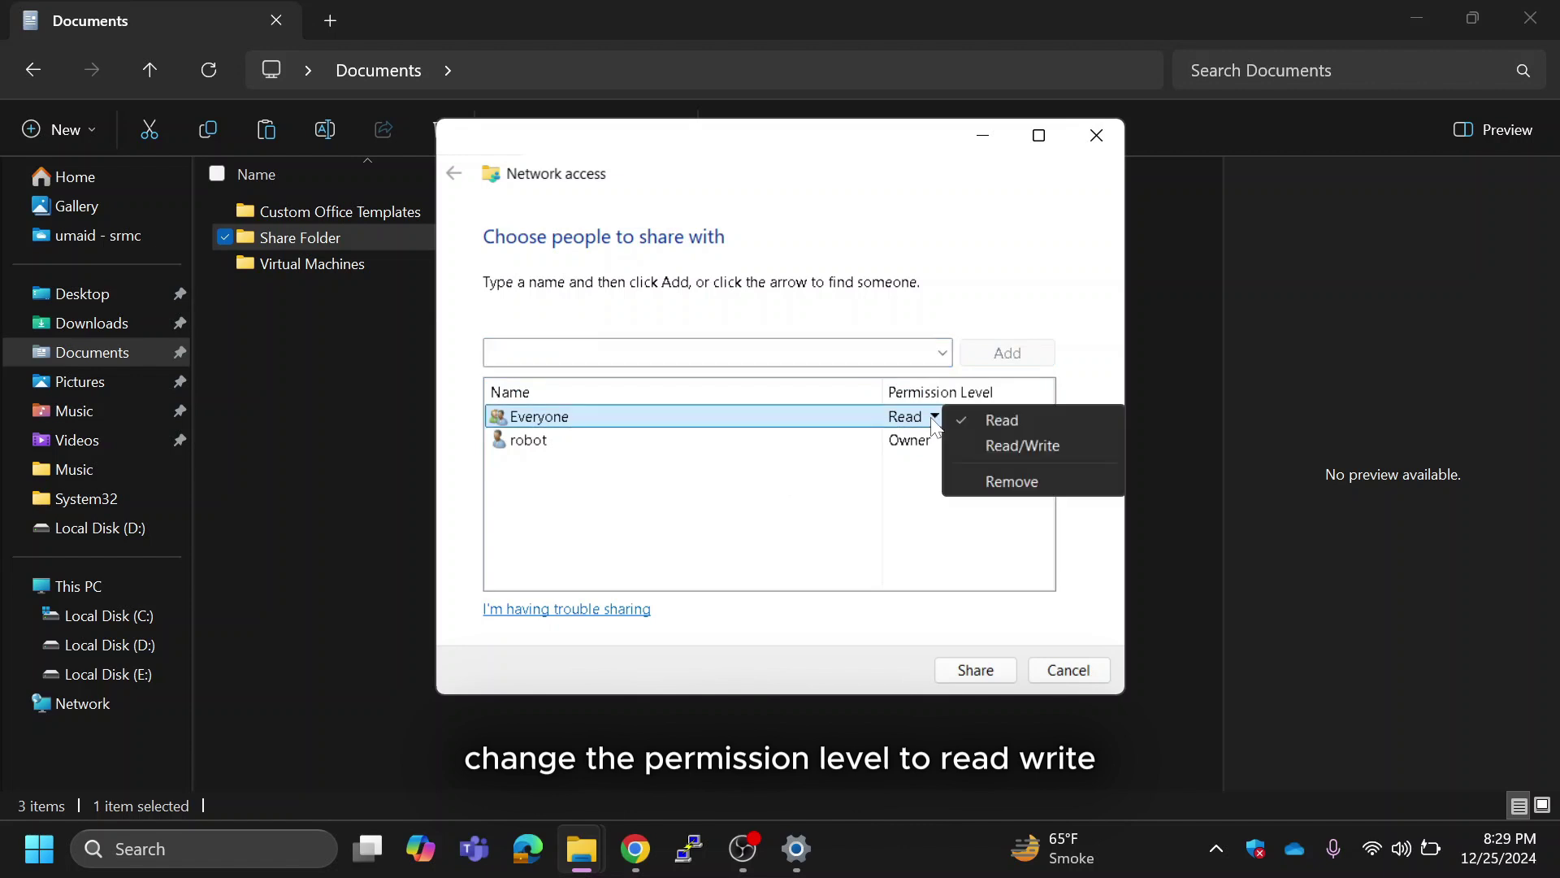
{"action": "left_click", "coordinate": [982, 440]}
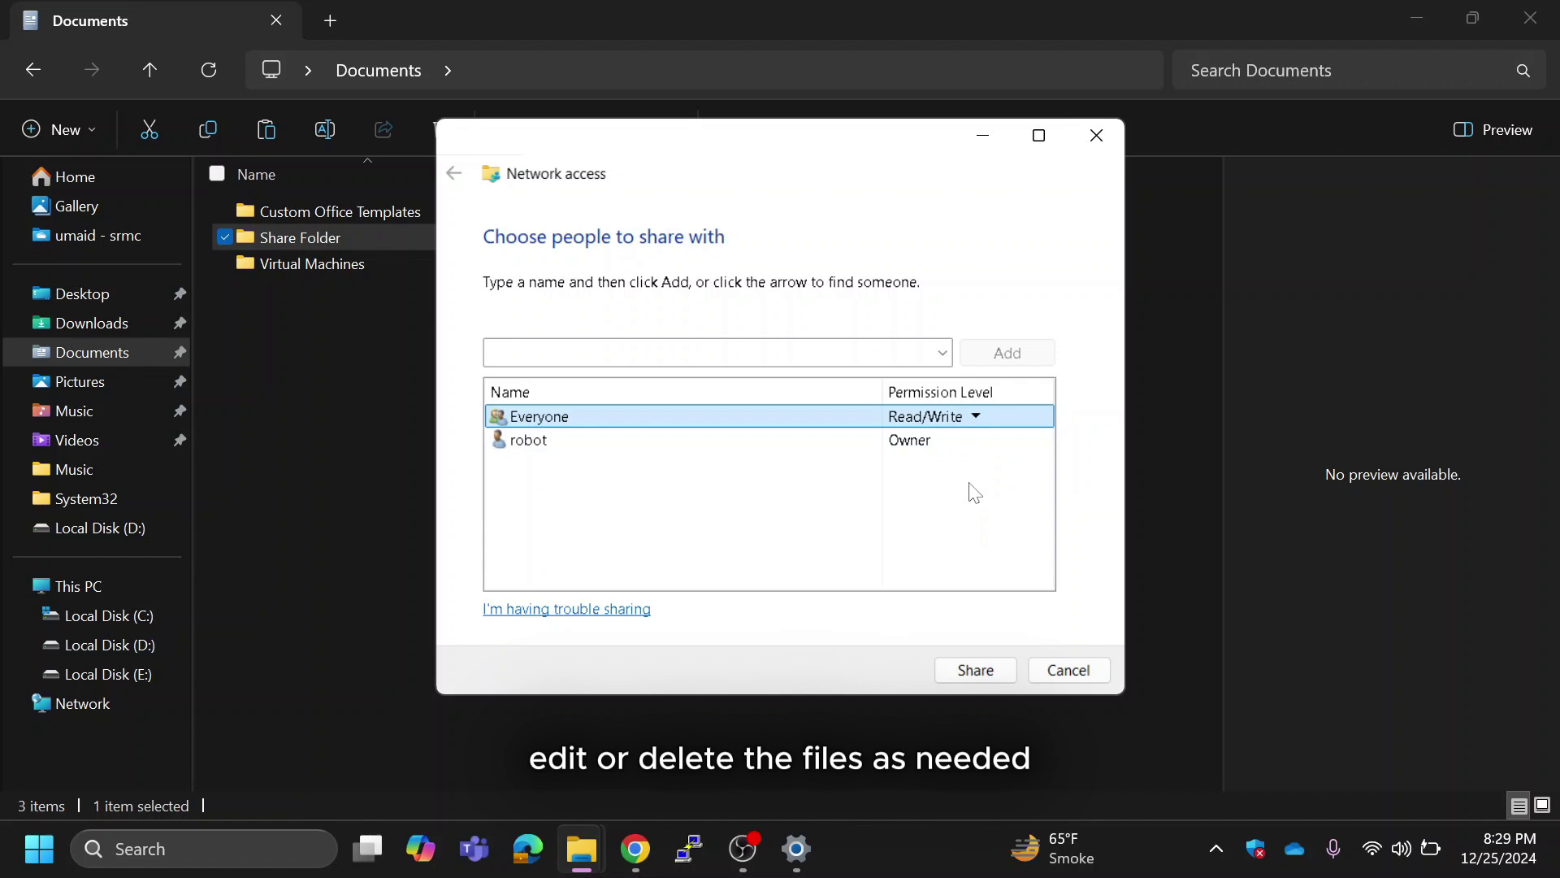
{"action": "left_click", "coordinate": [967, 660]}
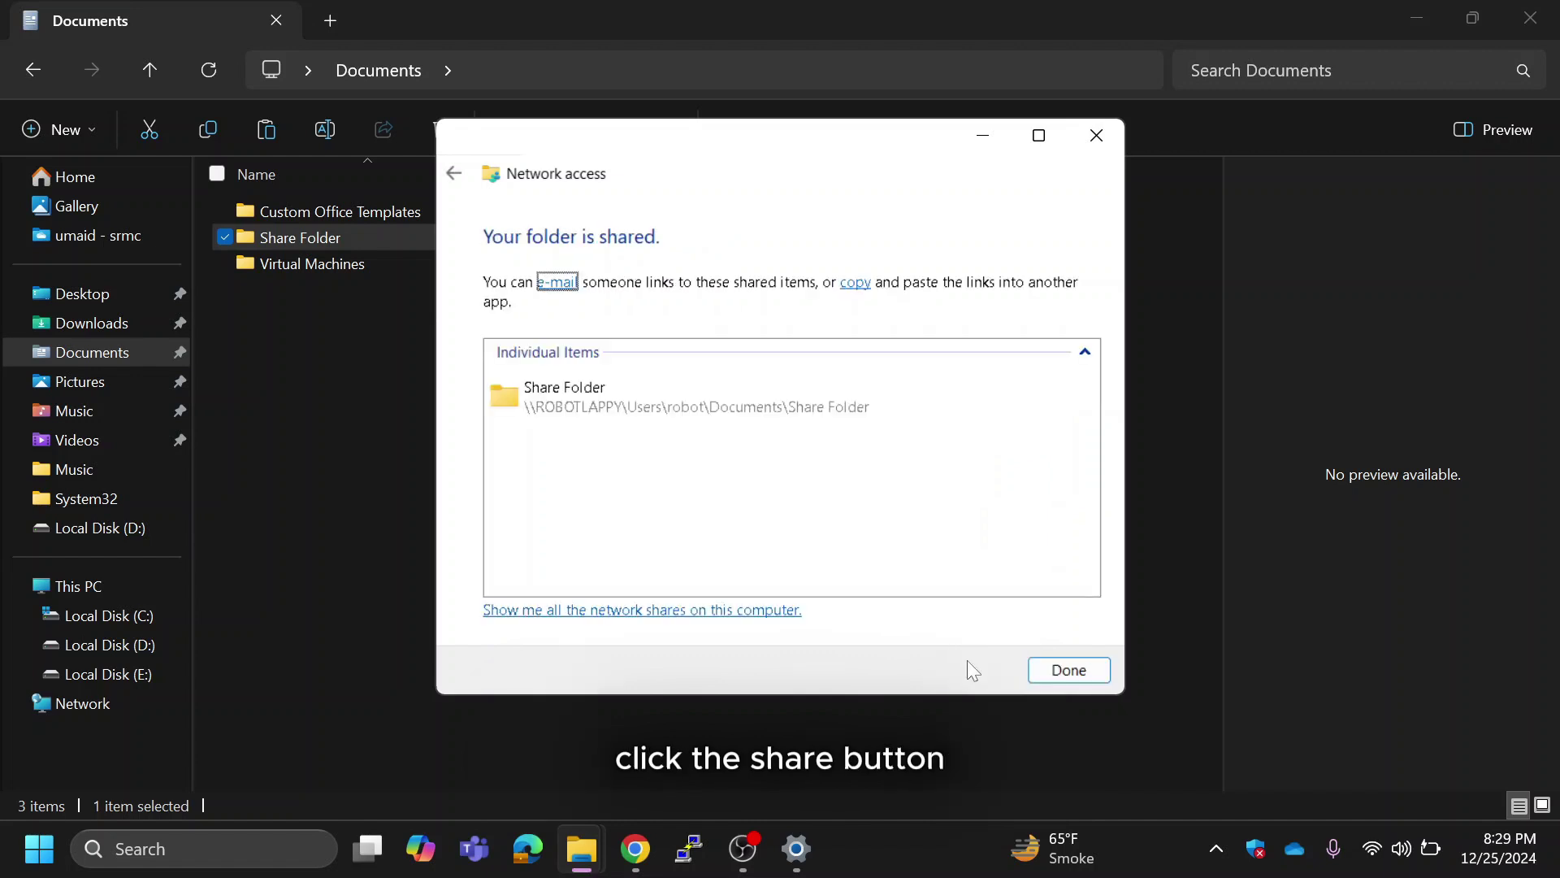
{"action": "left_click", "coordinate": [1052, 669]}
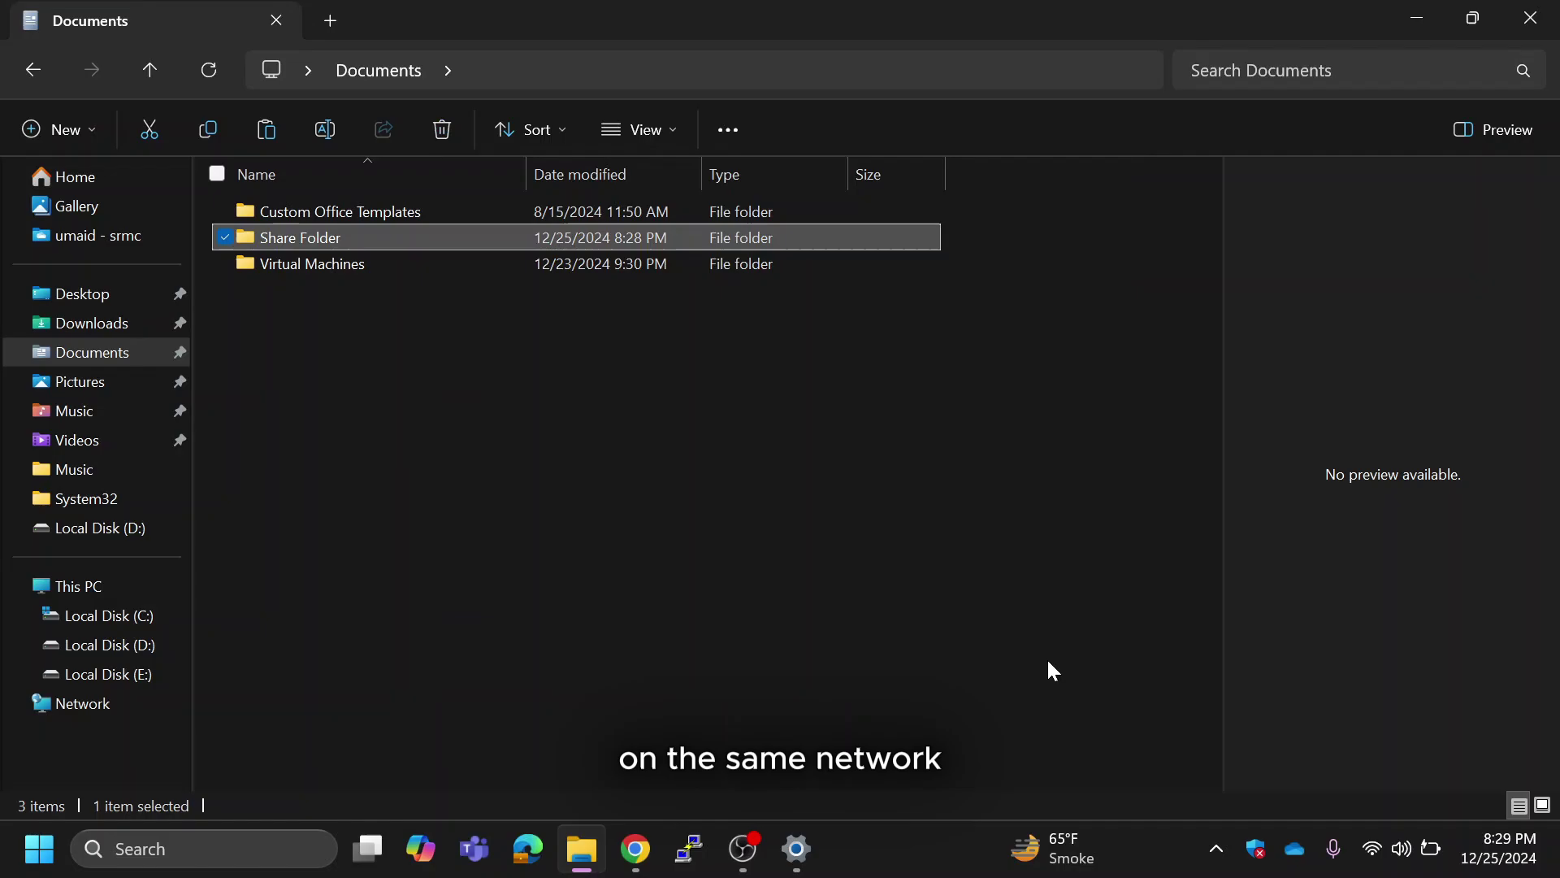
Step: Open This PC maximized, go to Network, and turn on network discovery and file sharing
{"action": "left_click", "coordinate": [888, 518]}
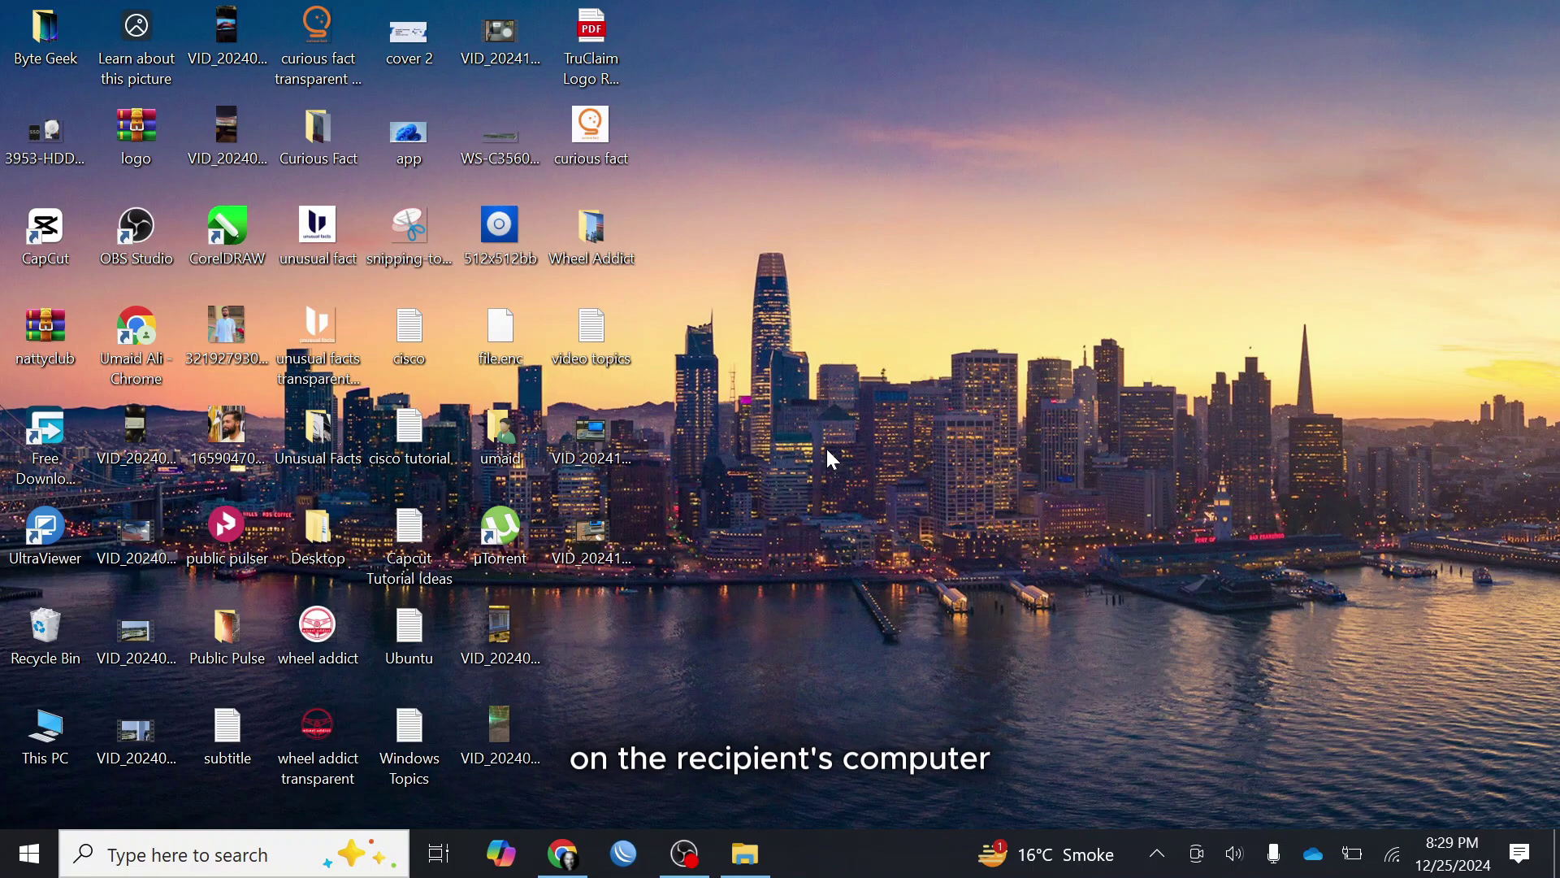
{"action": "double_click", "coordinate": [46, 739]}
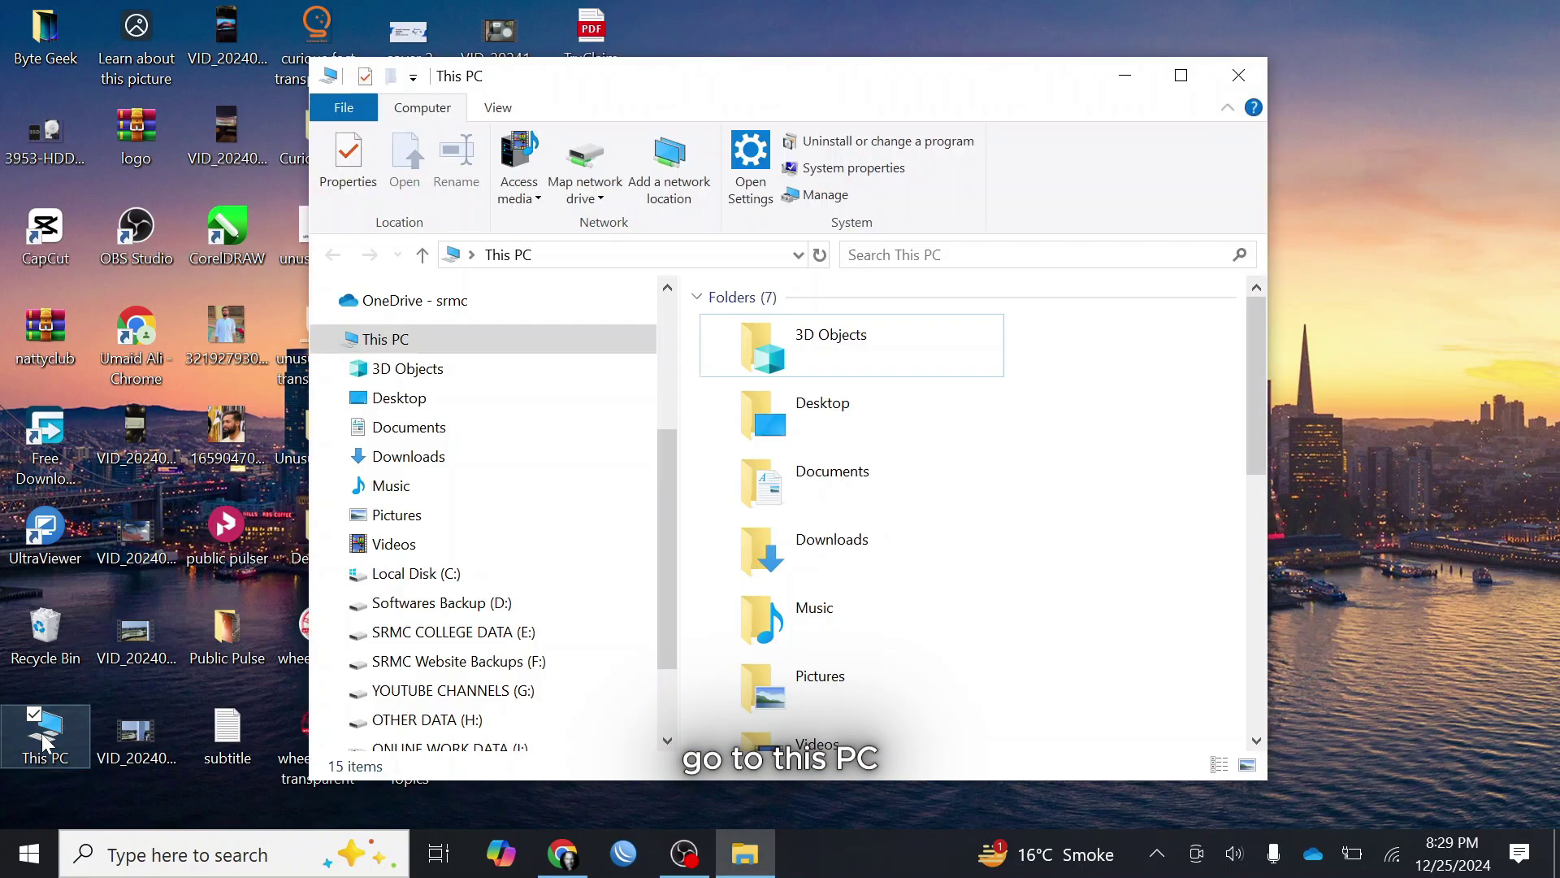
{"action": "left_click", "coordinate": [1207, 85]}
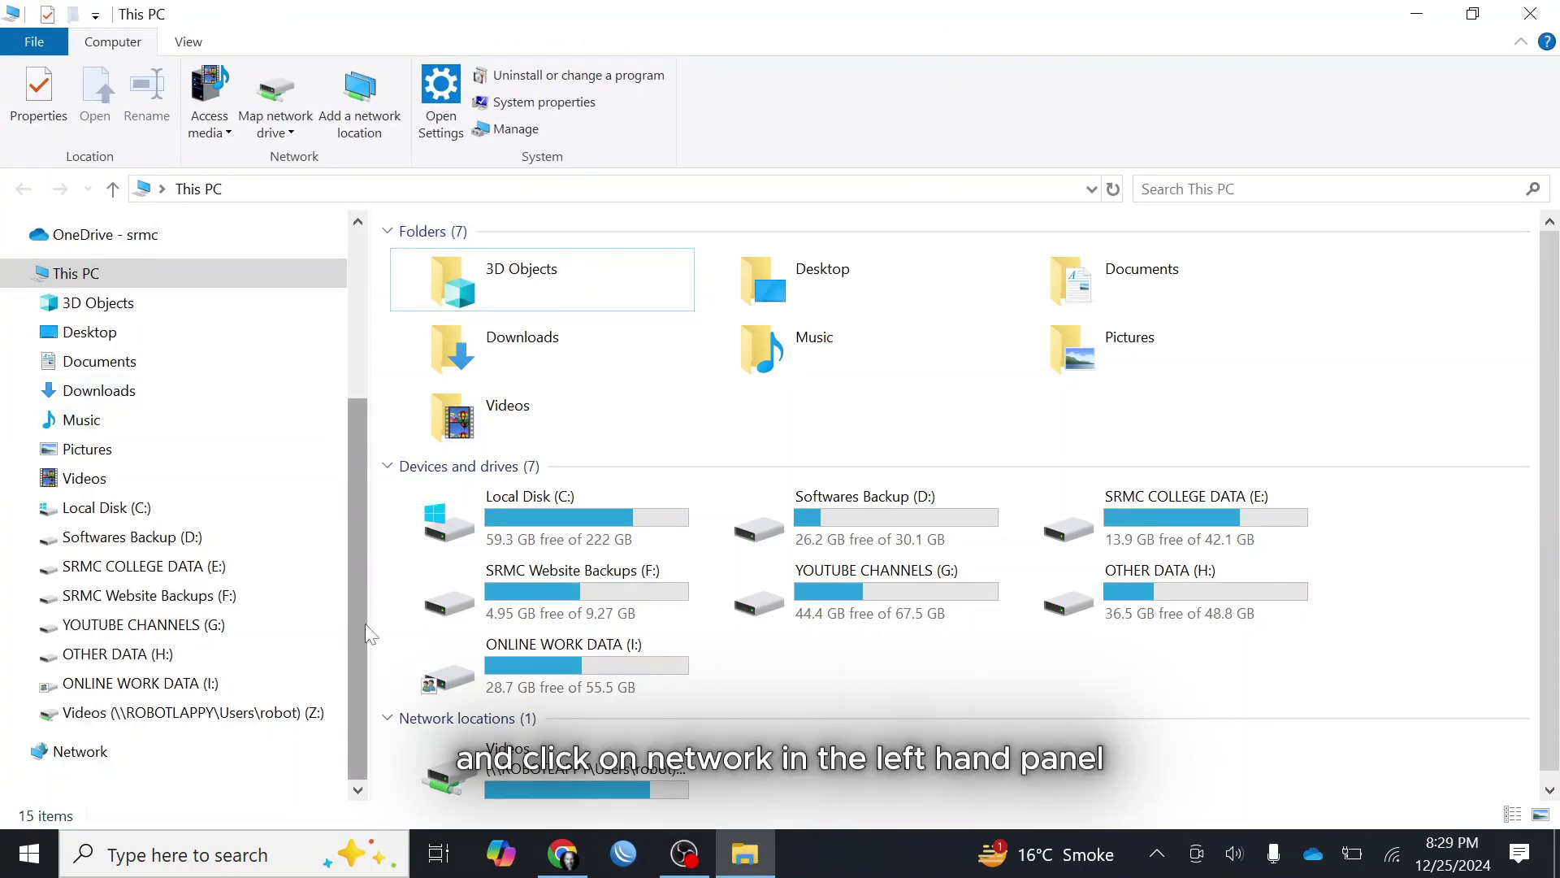
{"action": "left_click", "coordinate": [81, 751]}
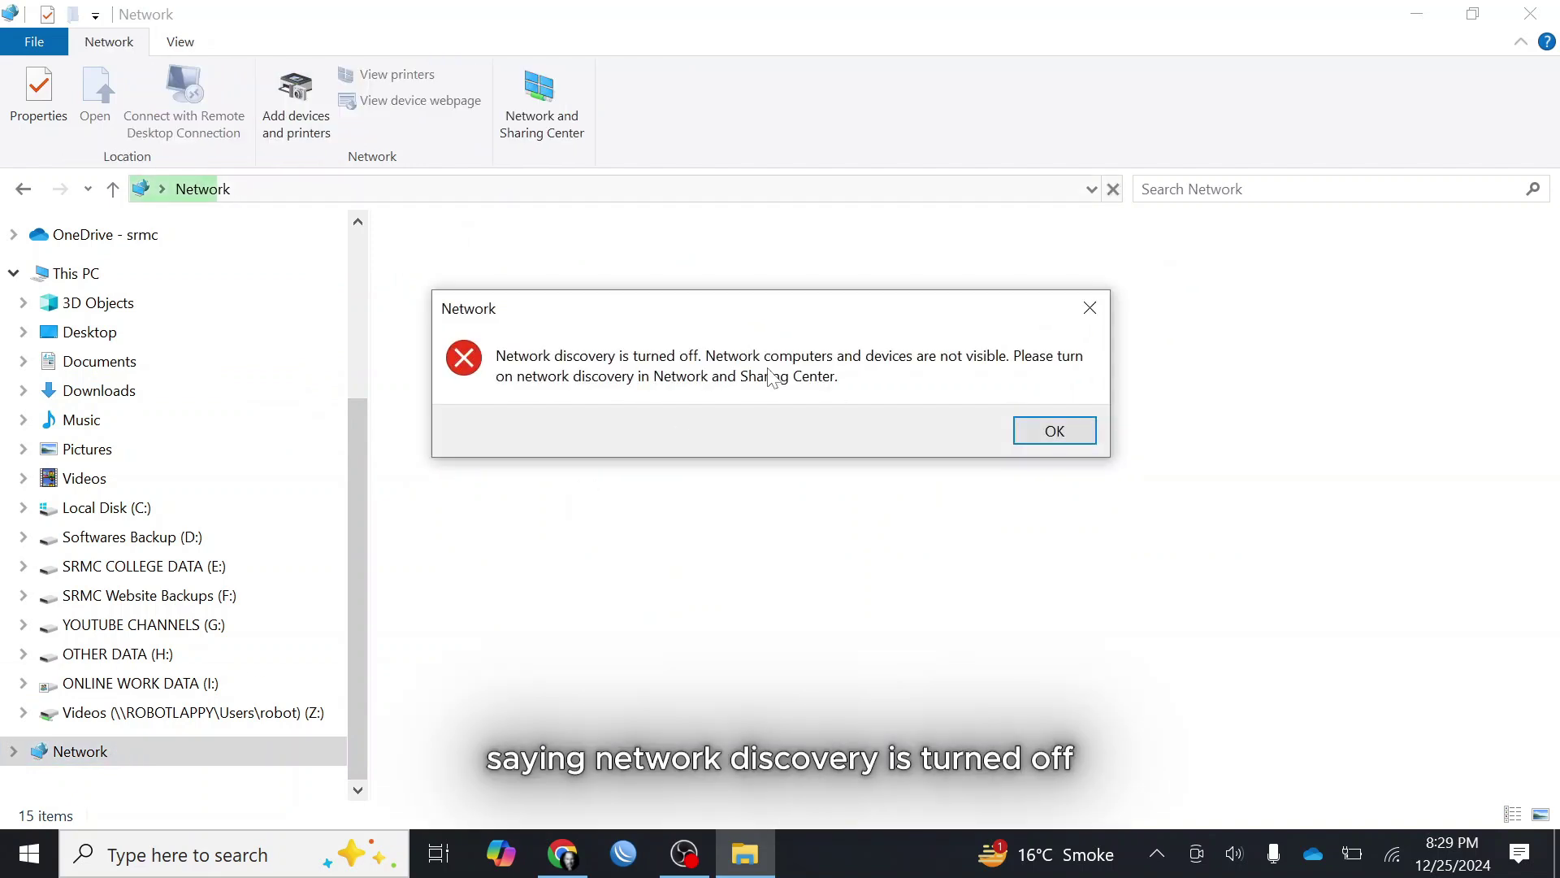
{"action": "left_click", "coordinate": [1052, 432]}
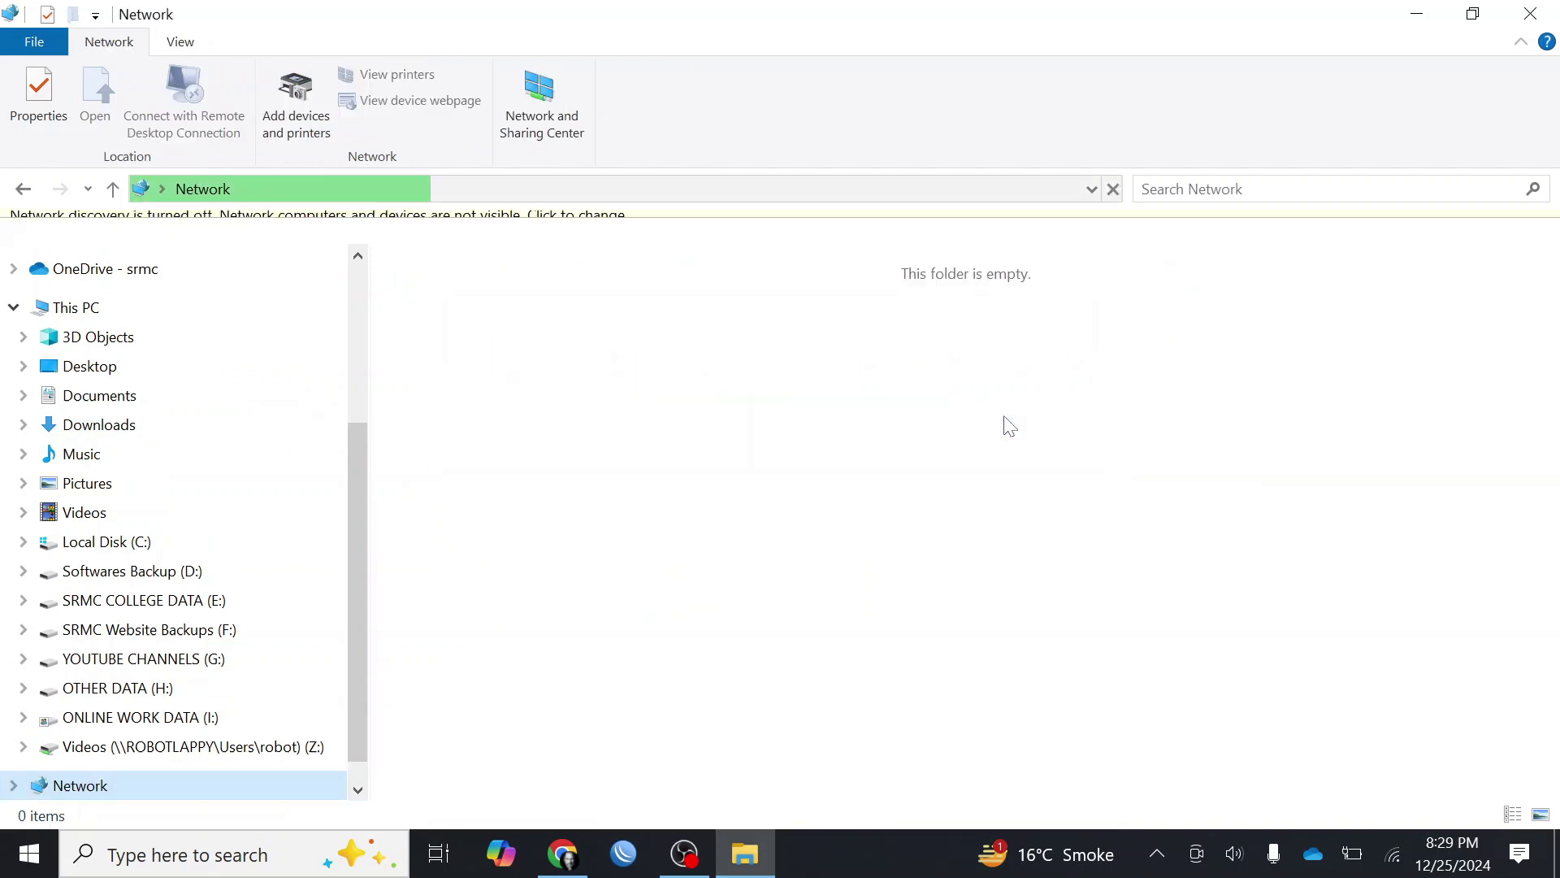
{"action": "left_click", "coordinate": [429, 230]}
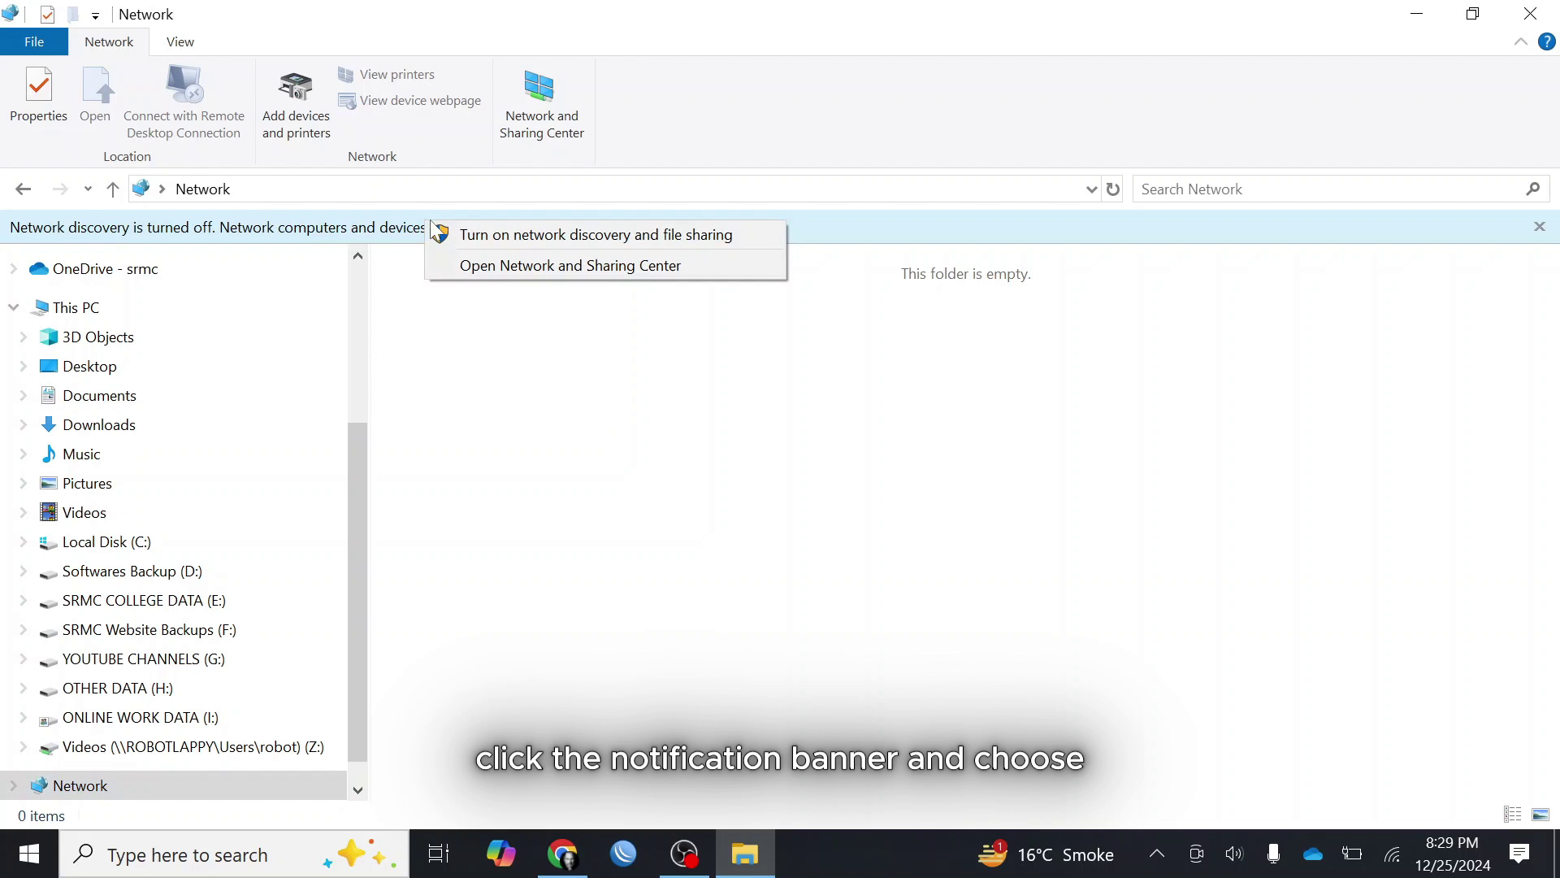
{"action": "left_click", "coordinate": [660, 239]}
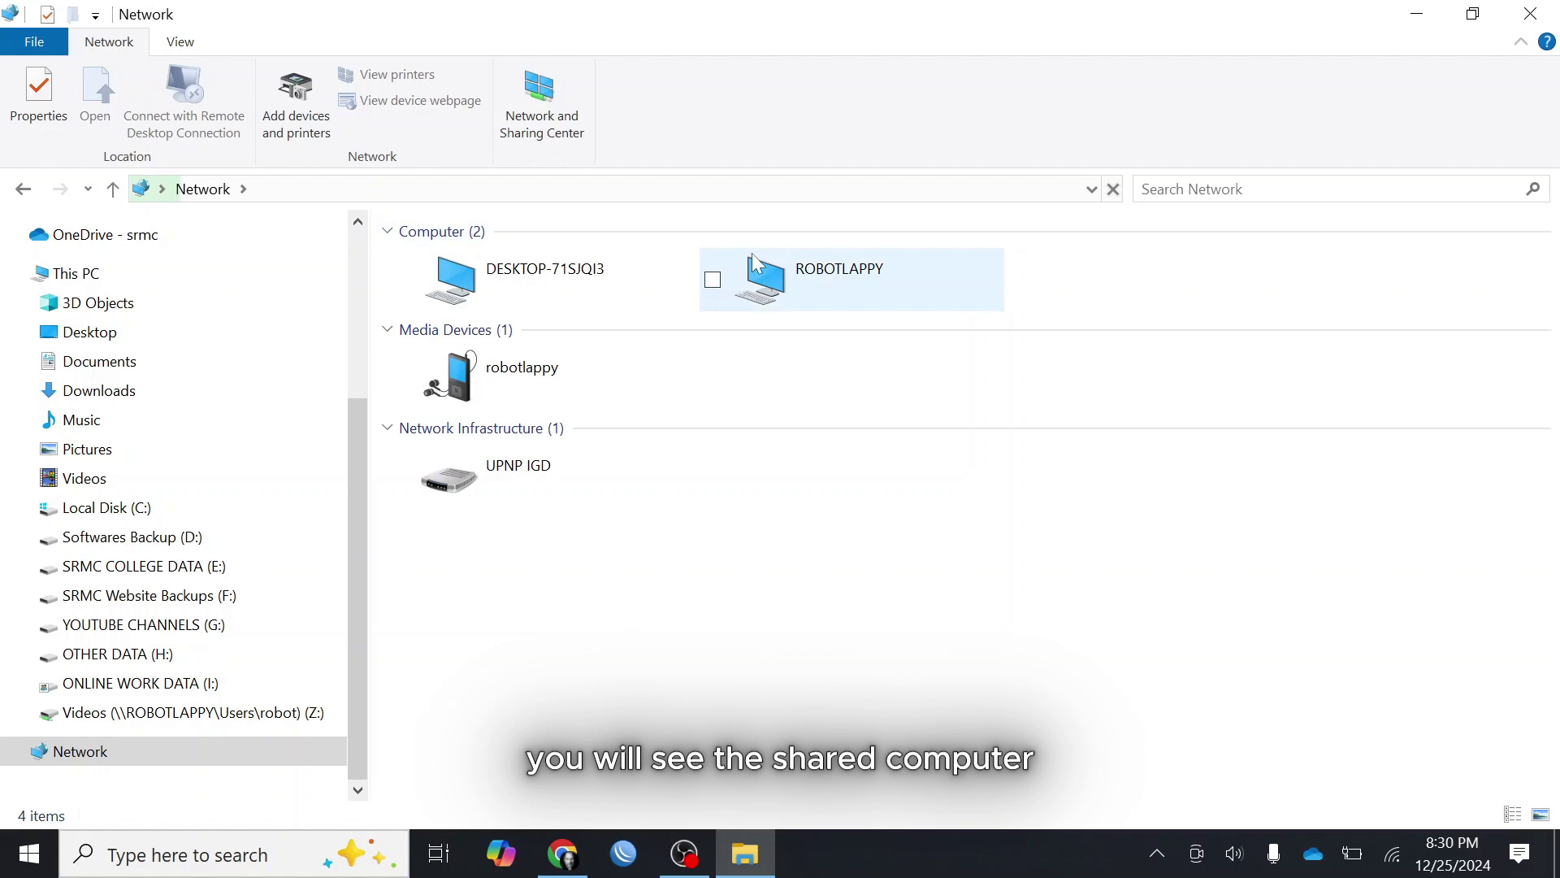
Step: Create a Word document named 'Testing 2' in ROBOTLAPPY's Share Folder, then close the window
{"action": "left_click", "coordinate": [813, 260]}
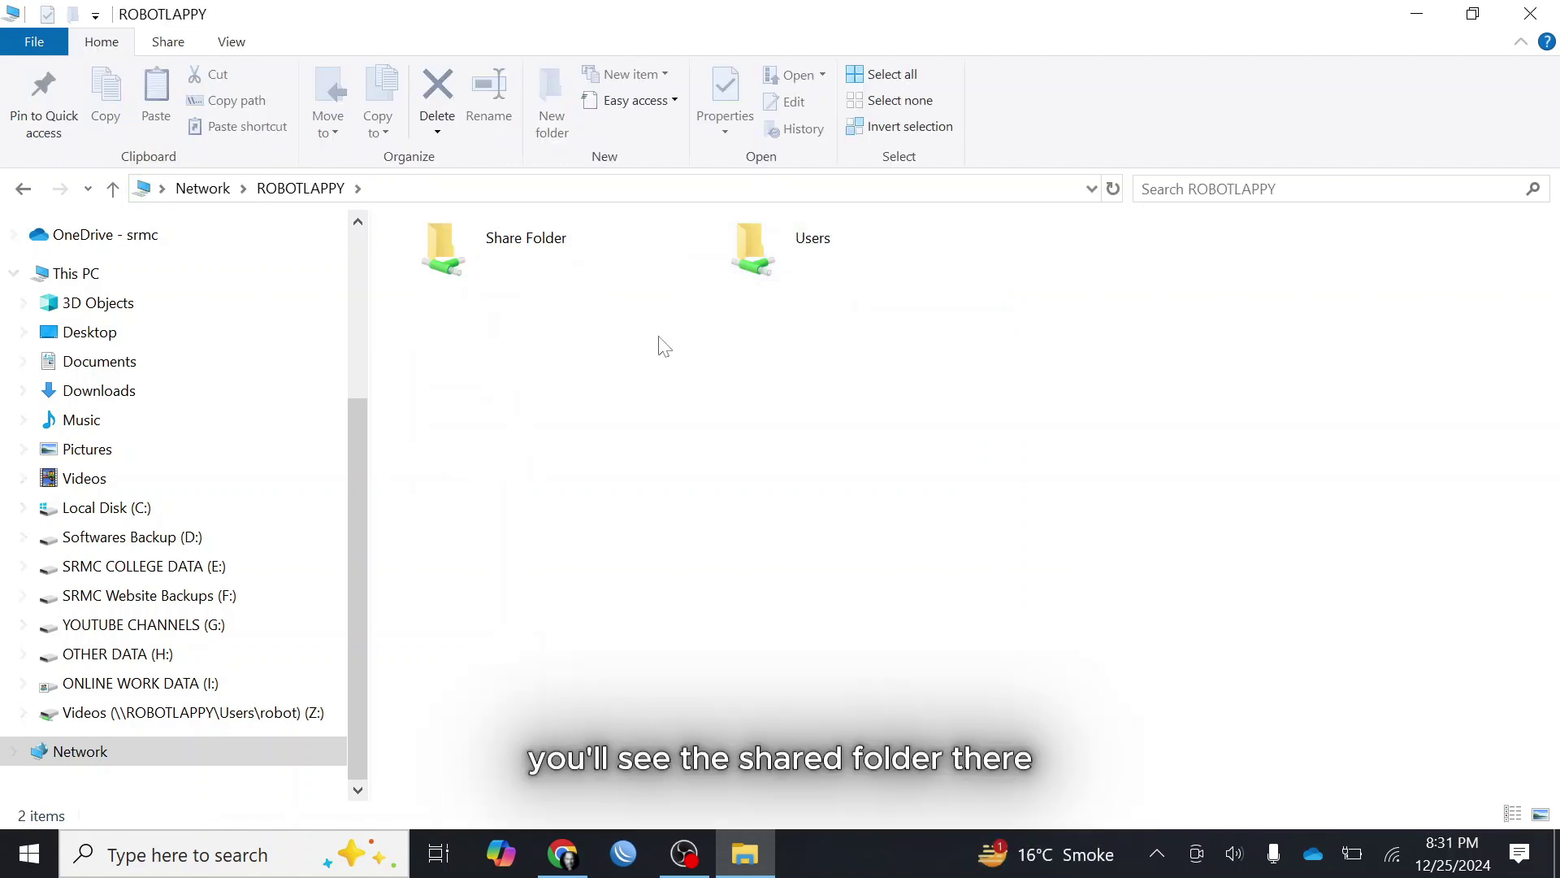
{"action": "double_click", "coordinate": [561, 260]}
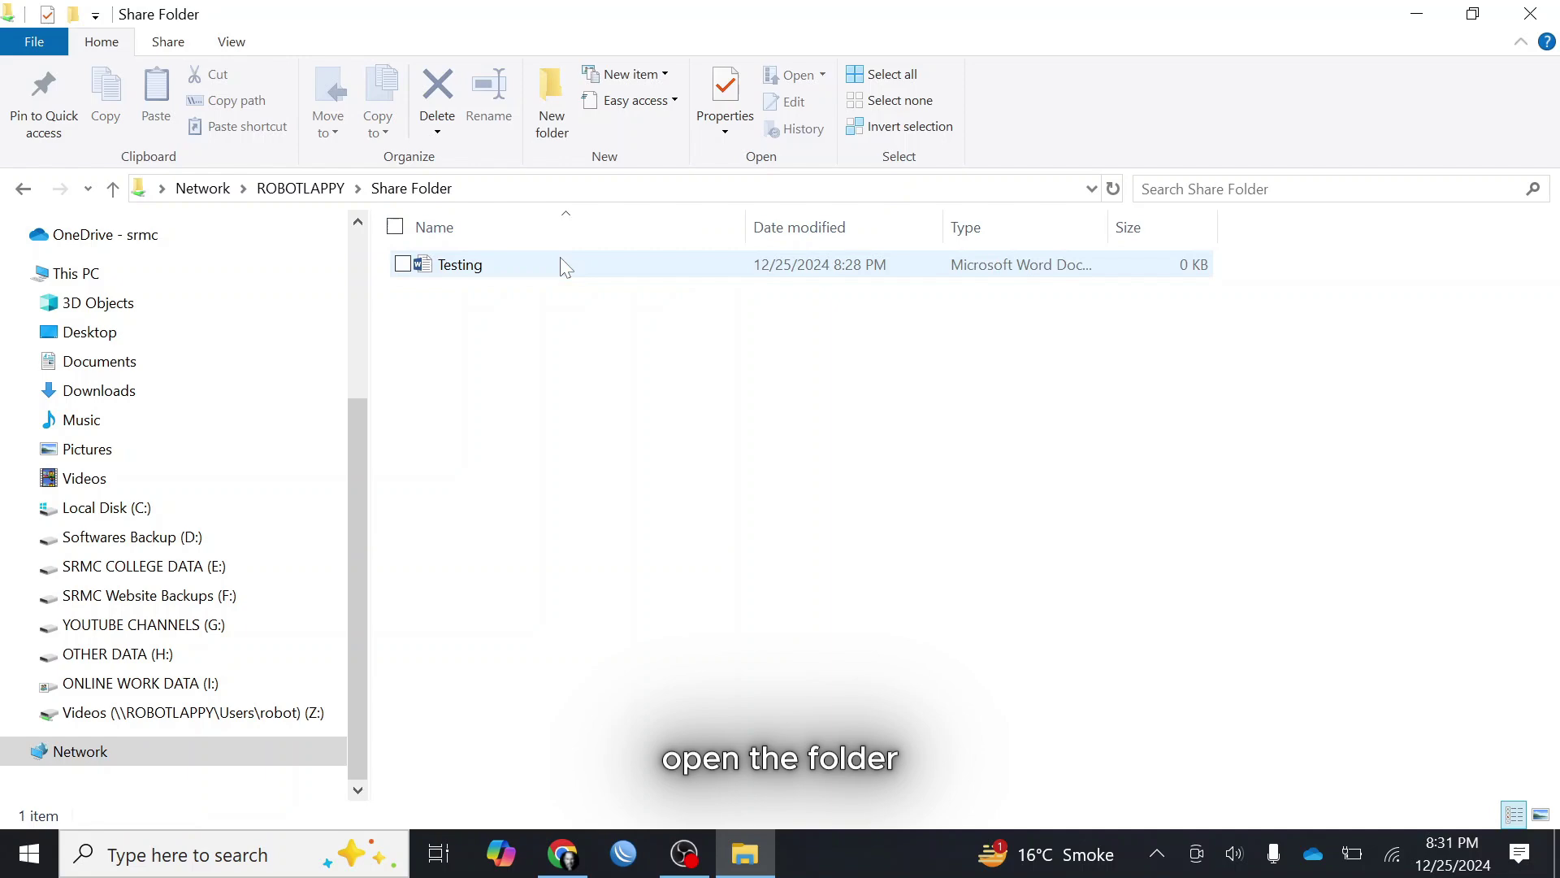
{"action": "right_click", "coordinate": [563, 334]}
{"action": "mouse_move", "coordinate": [529, 585]}
{"action": "left_click", "coordinate": [662, 413]}
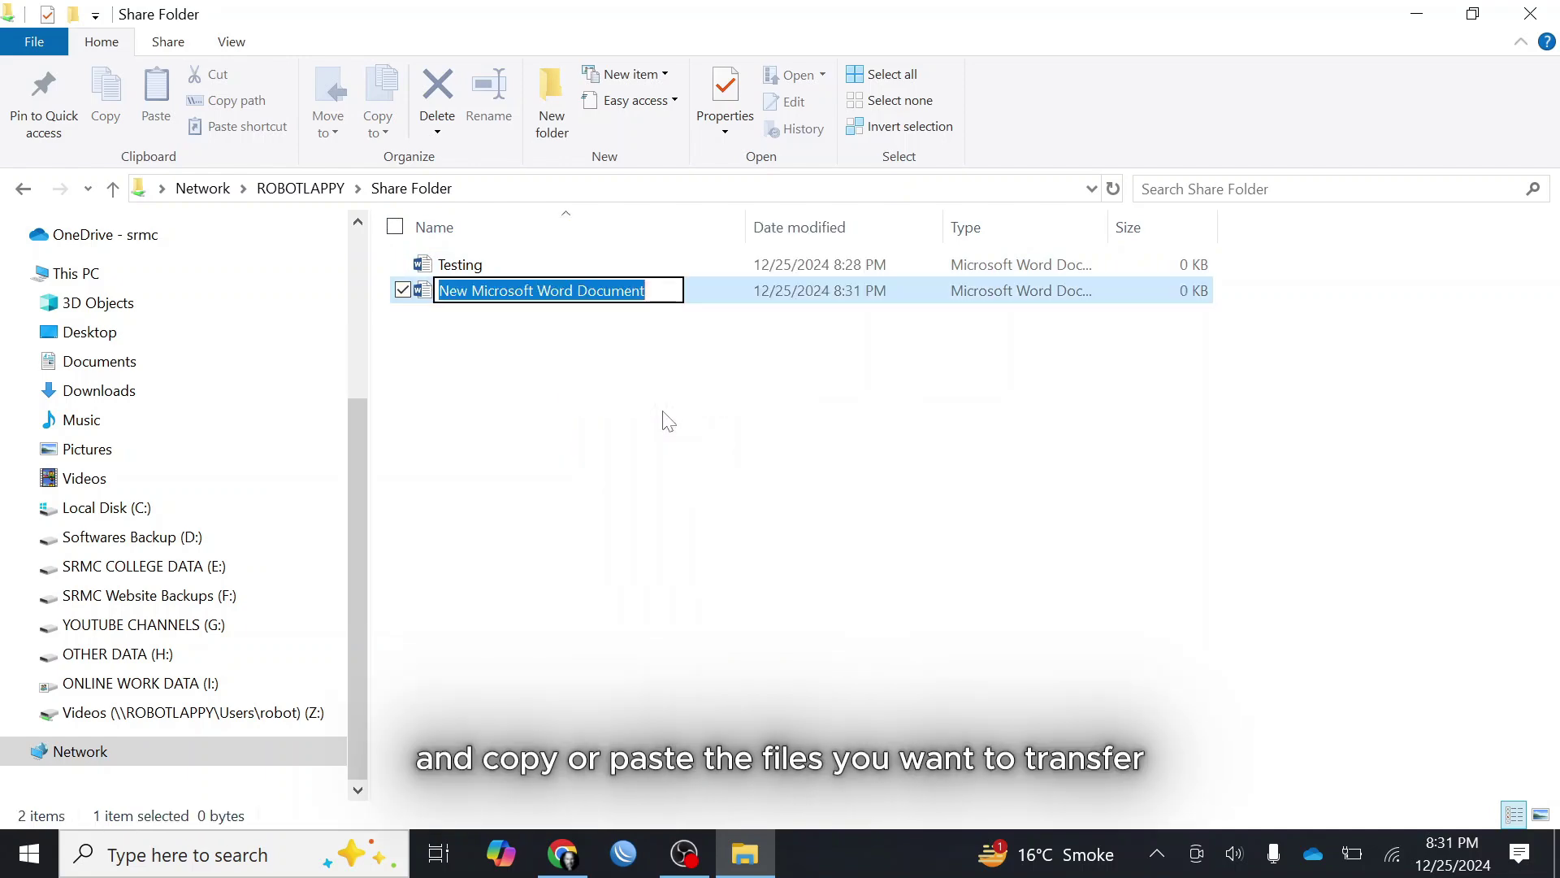
{"action": "type", "text": "Testing 2"}
{"action": "key", "text": "Return"}
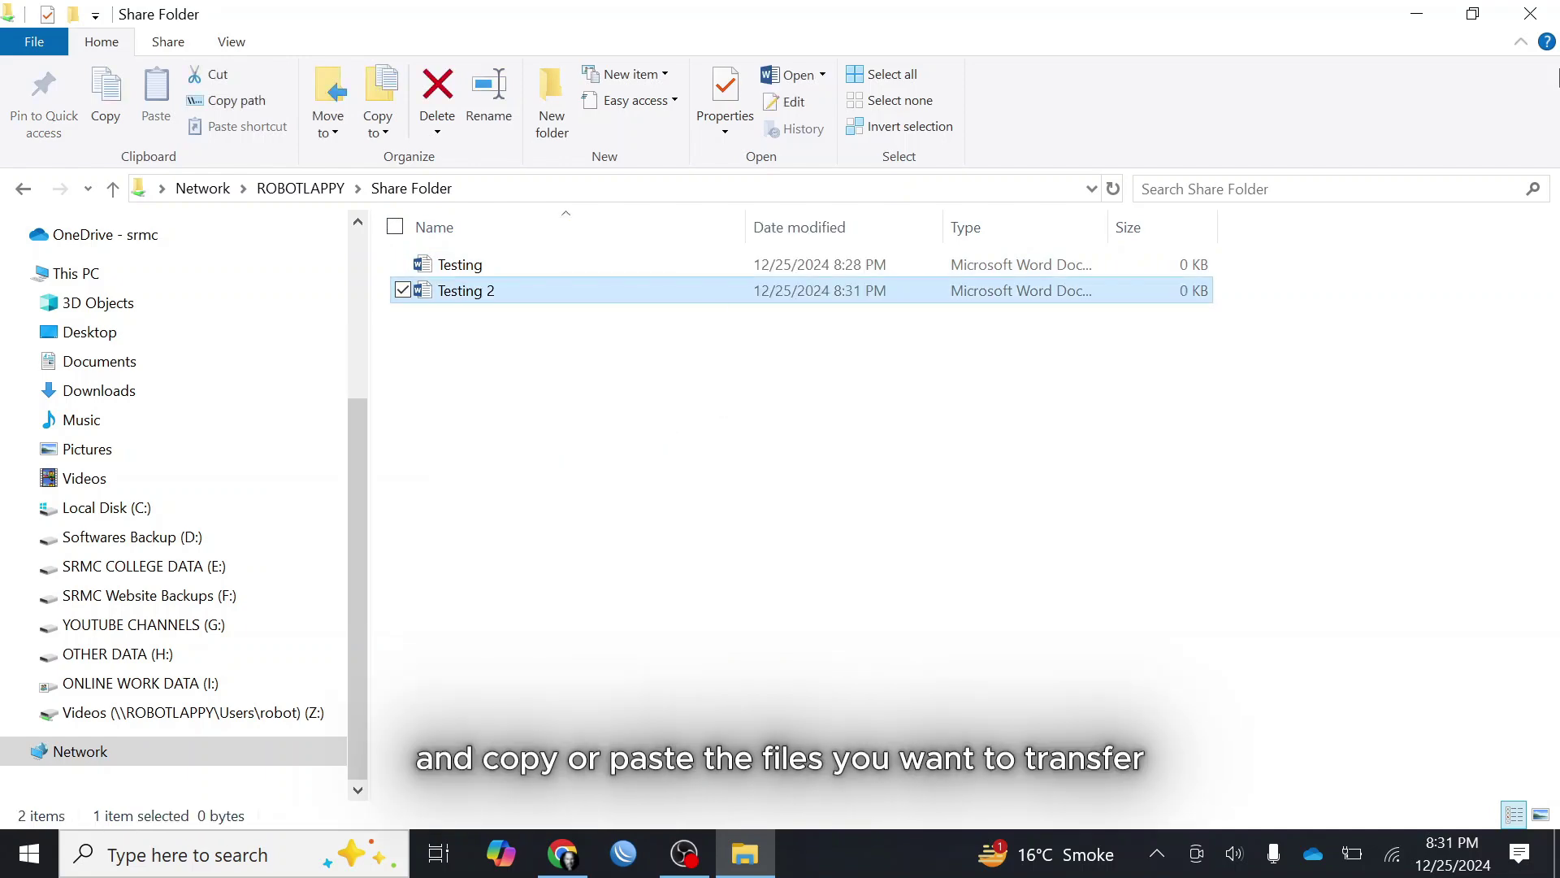
{"action": "left_click", "coordinate": [1525, 10]}
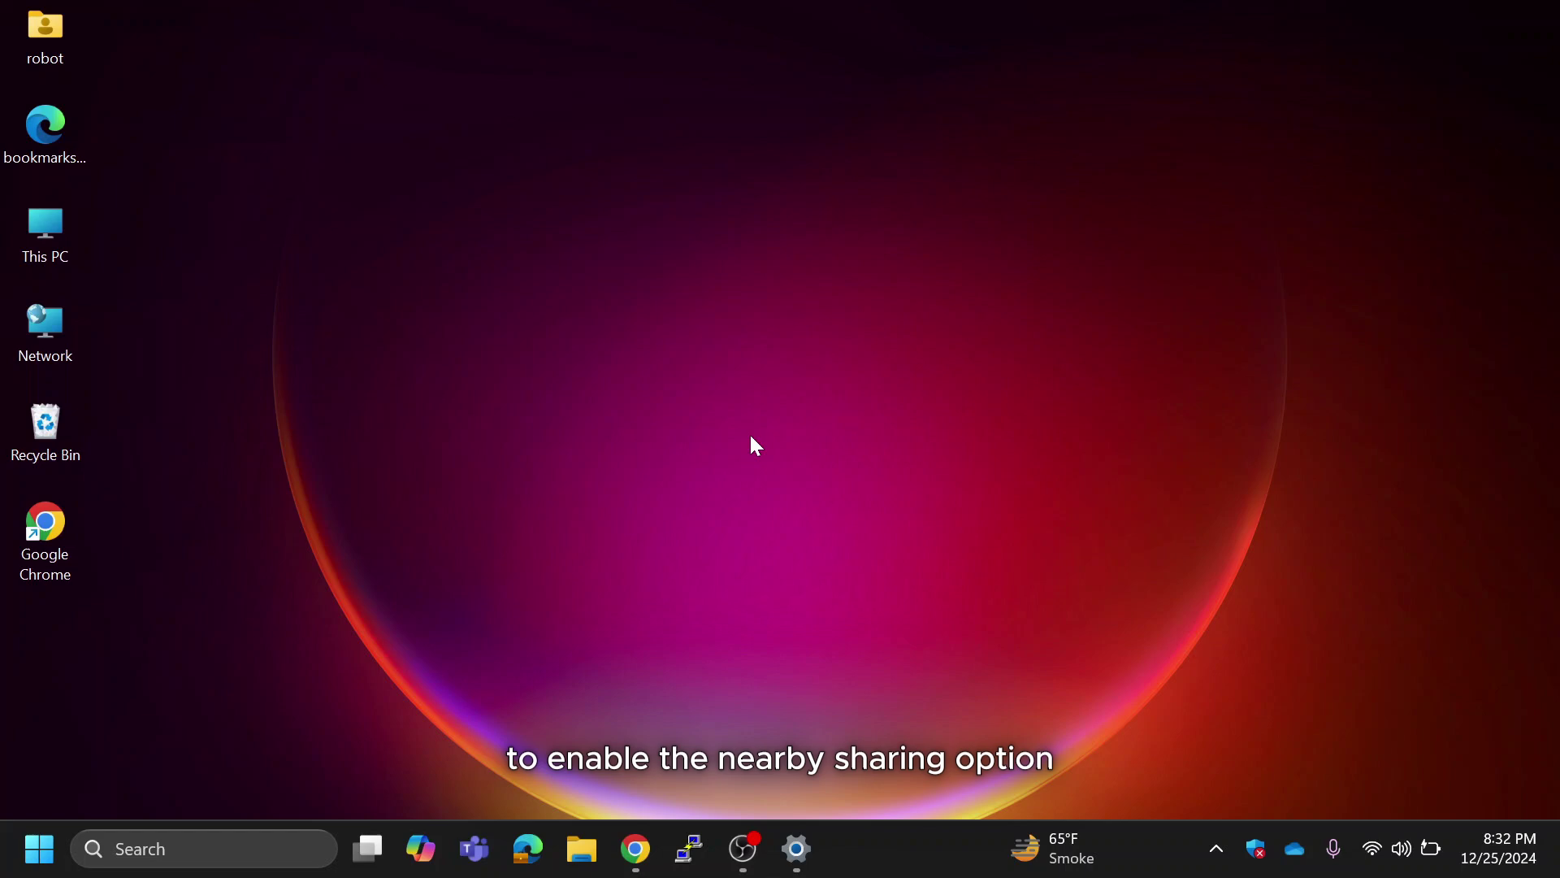
Step: Launch Settings via search, set System > Nearby sharing to Everyone nearby, and close it
{"action": "left_click", "coordinate": [39, 848]}
{"action": "type", "text": "s"}
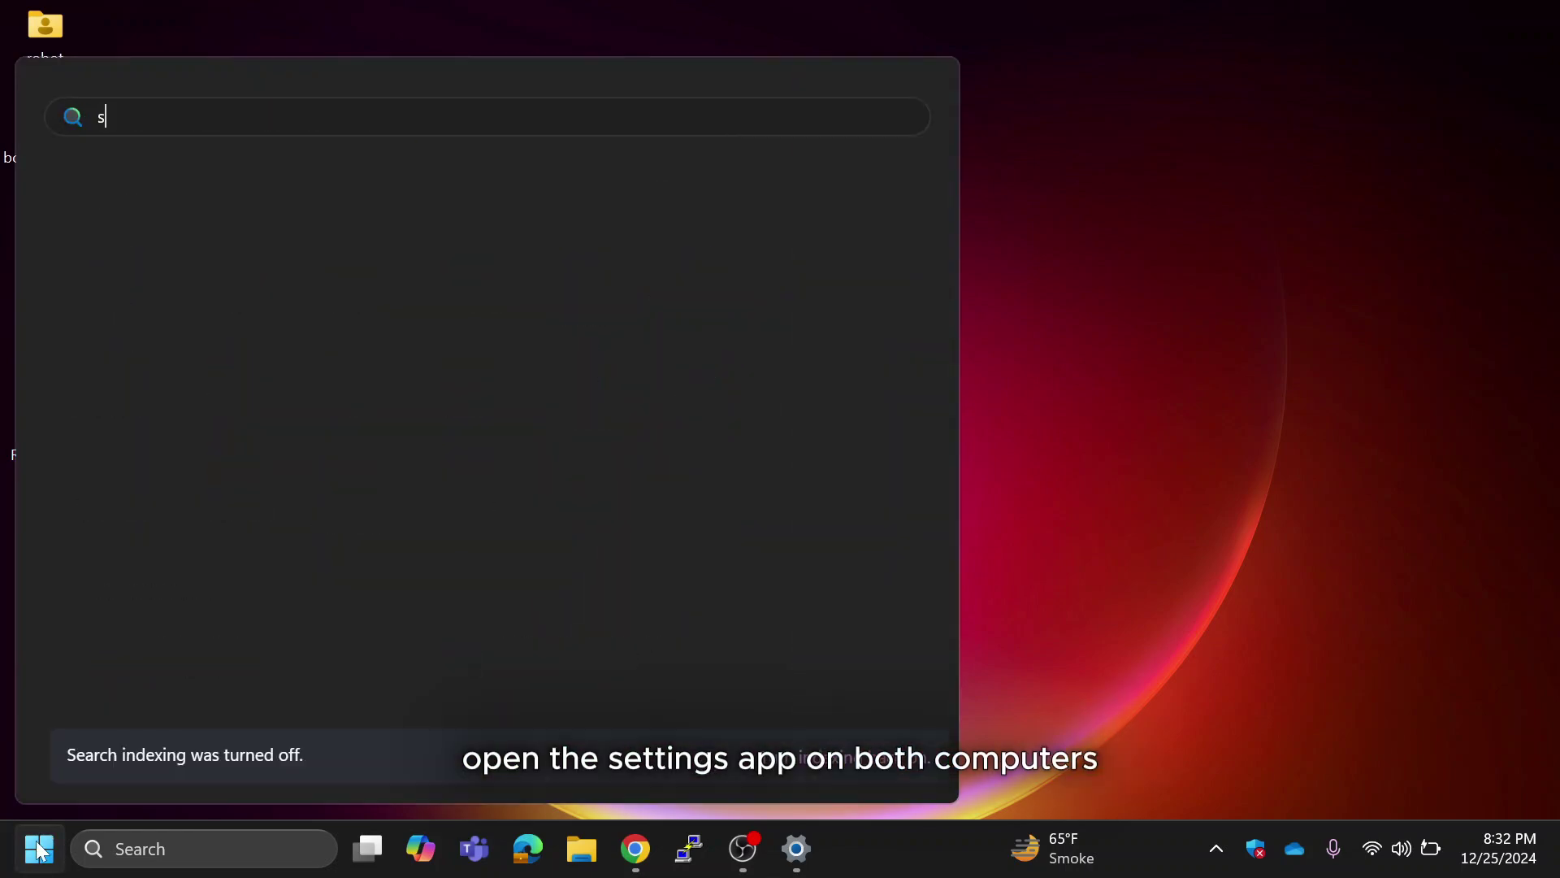
{"action": "type", "text": "ettings"}
{"action": "key", "text": "Return"}
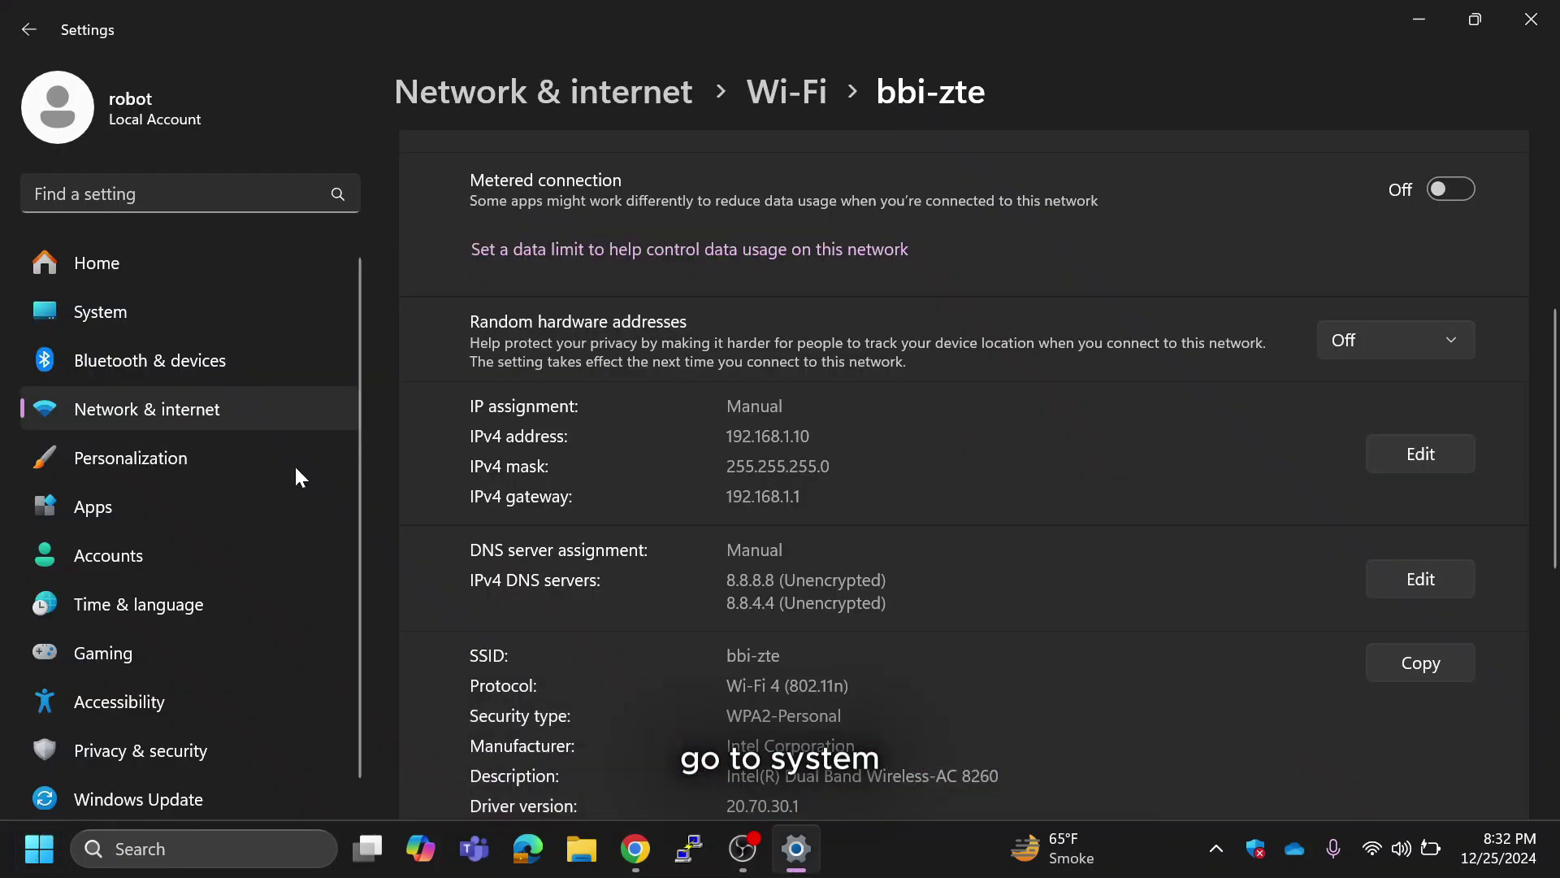
{"action": "left_click", "coordinate": [174, 299]}
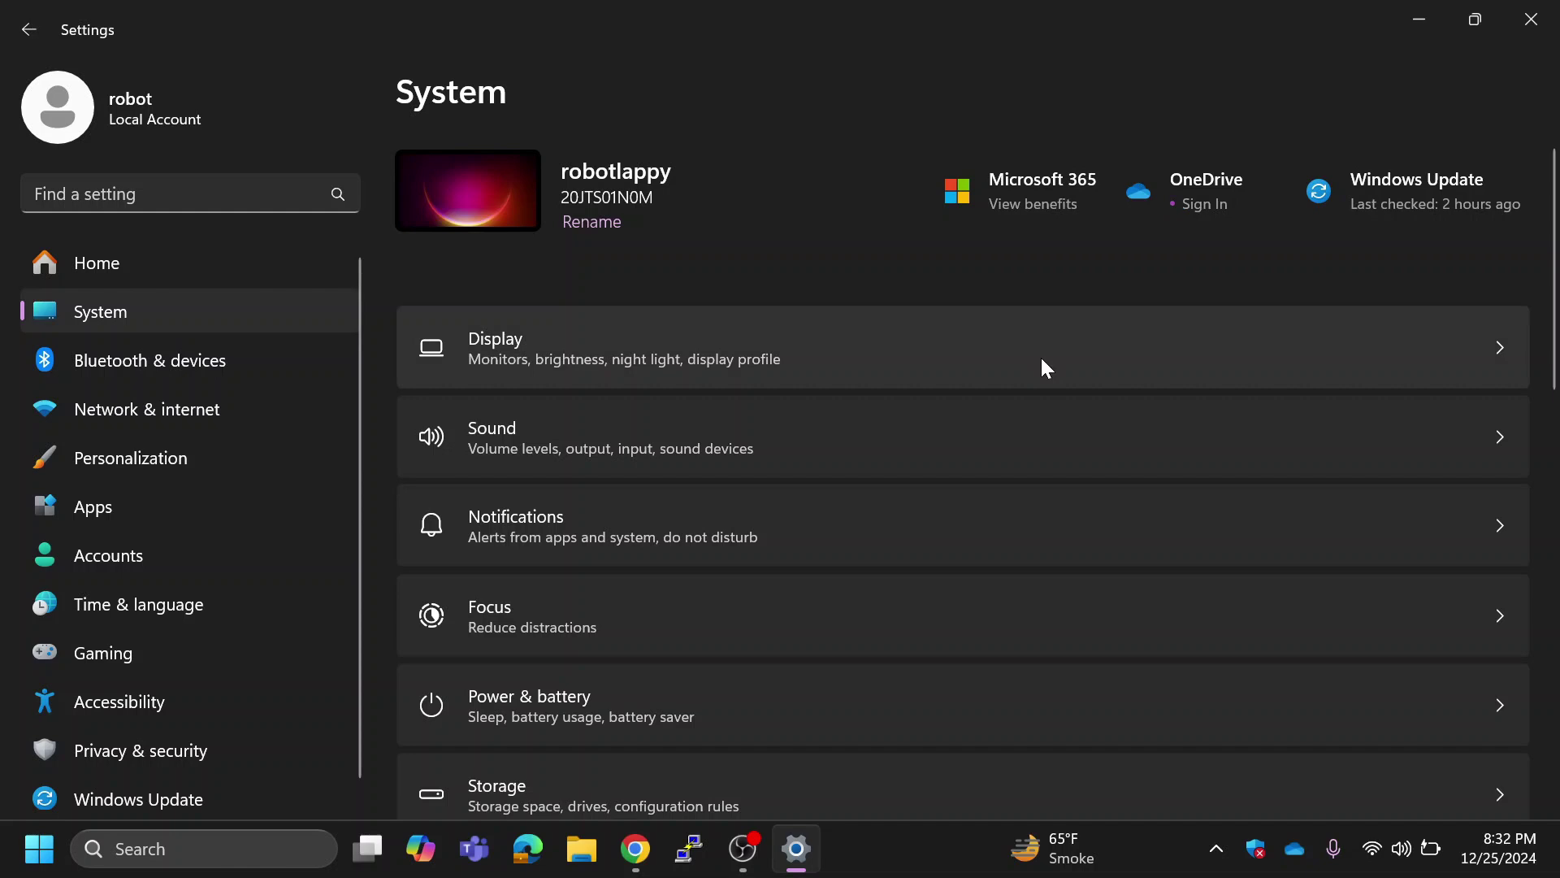
{"action": "scroll", "coordinate": [1555, 352], "scroll_direction": "down", "scroll_amount": 3}
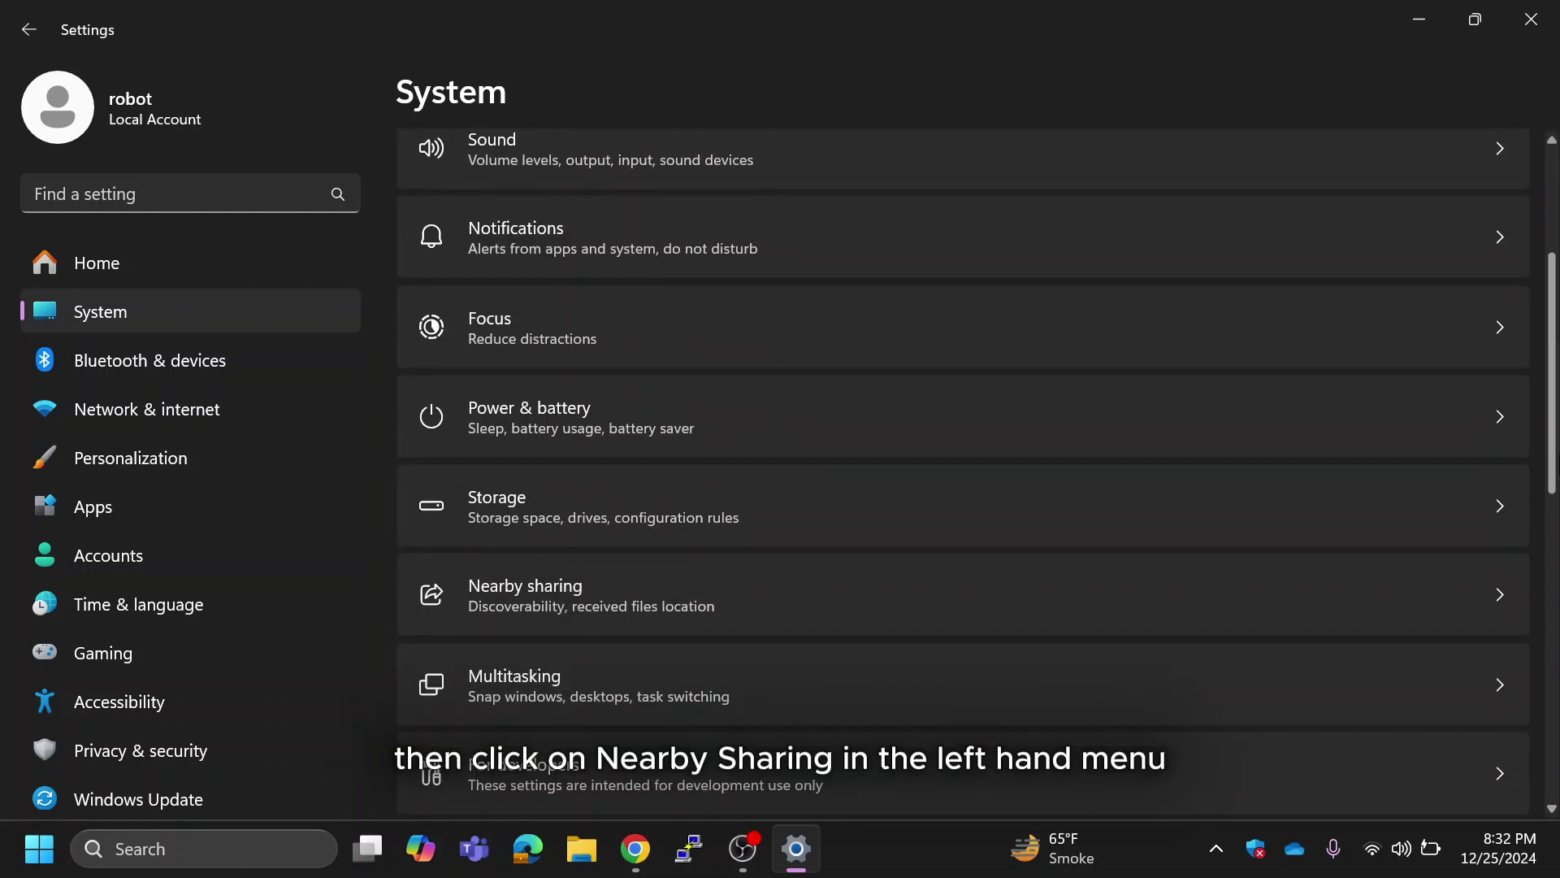
{"action": "left_click", "coordinate": [813, 588]}
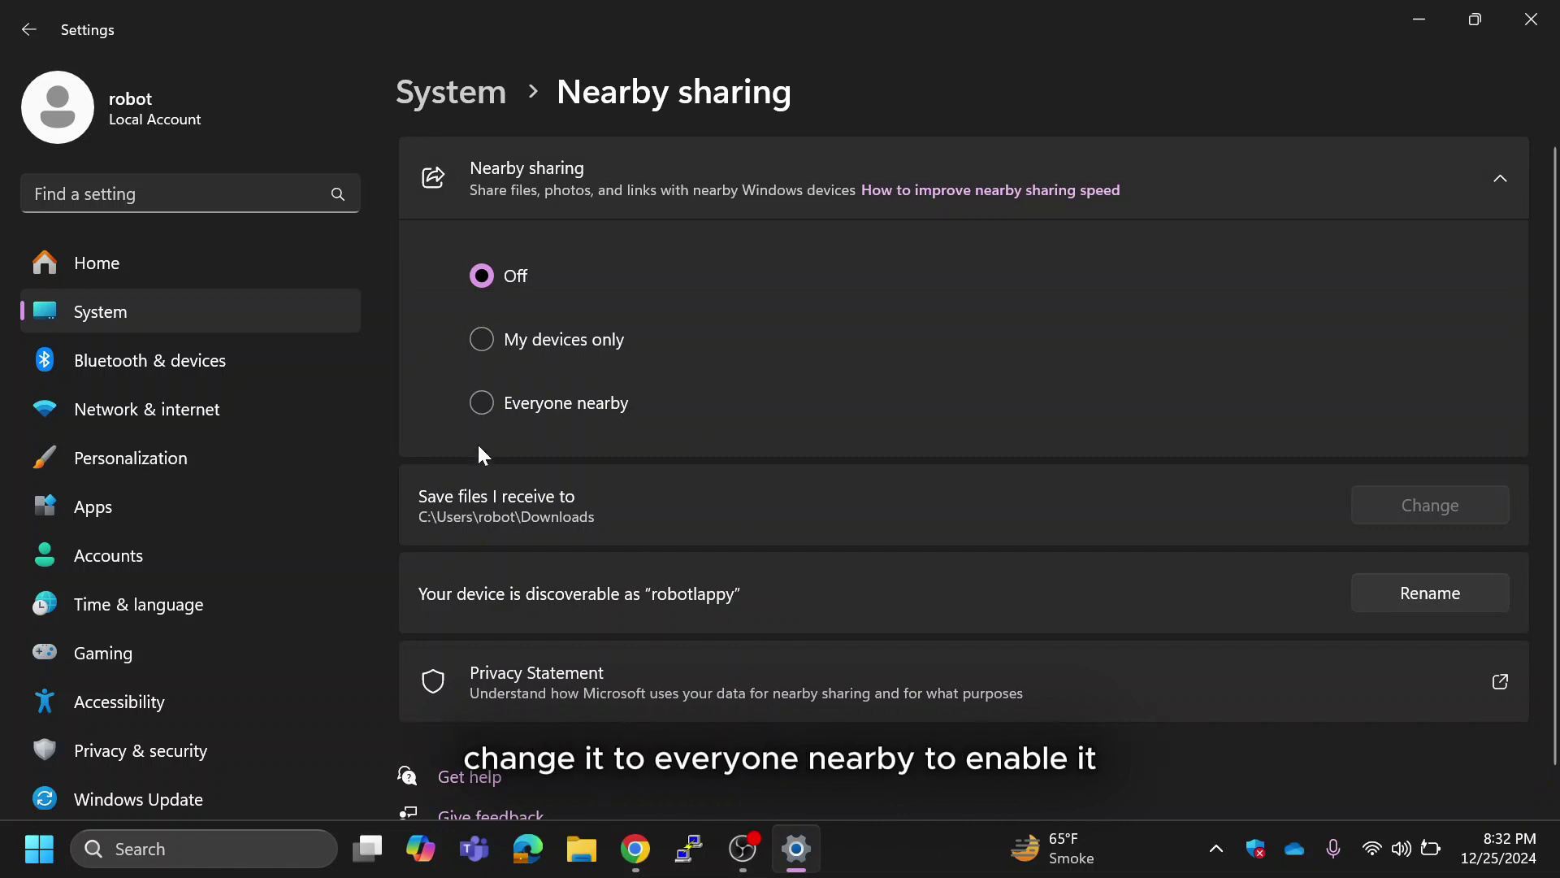
{"action": "left_click", "coordinate": [481, 403]}
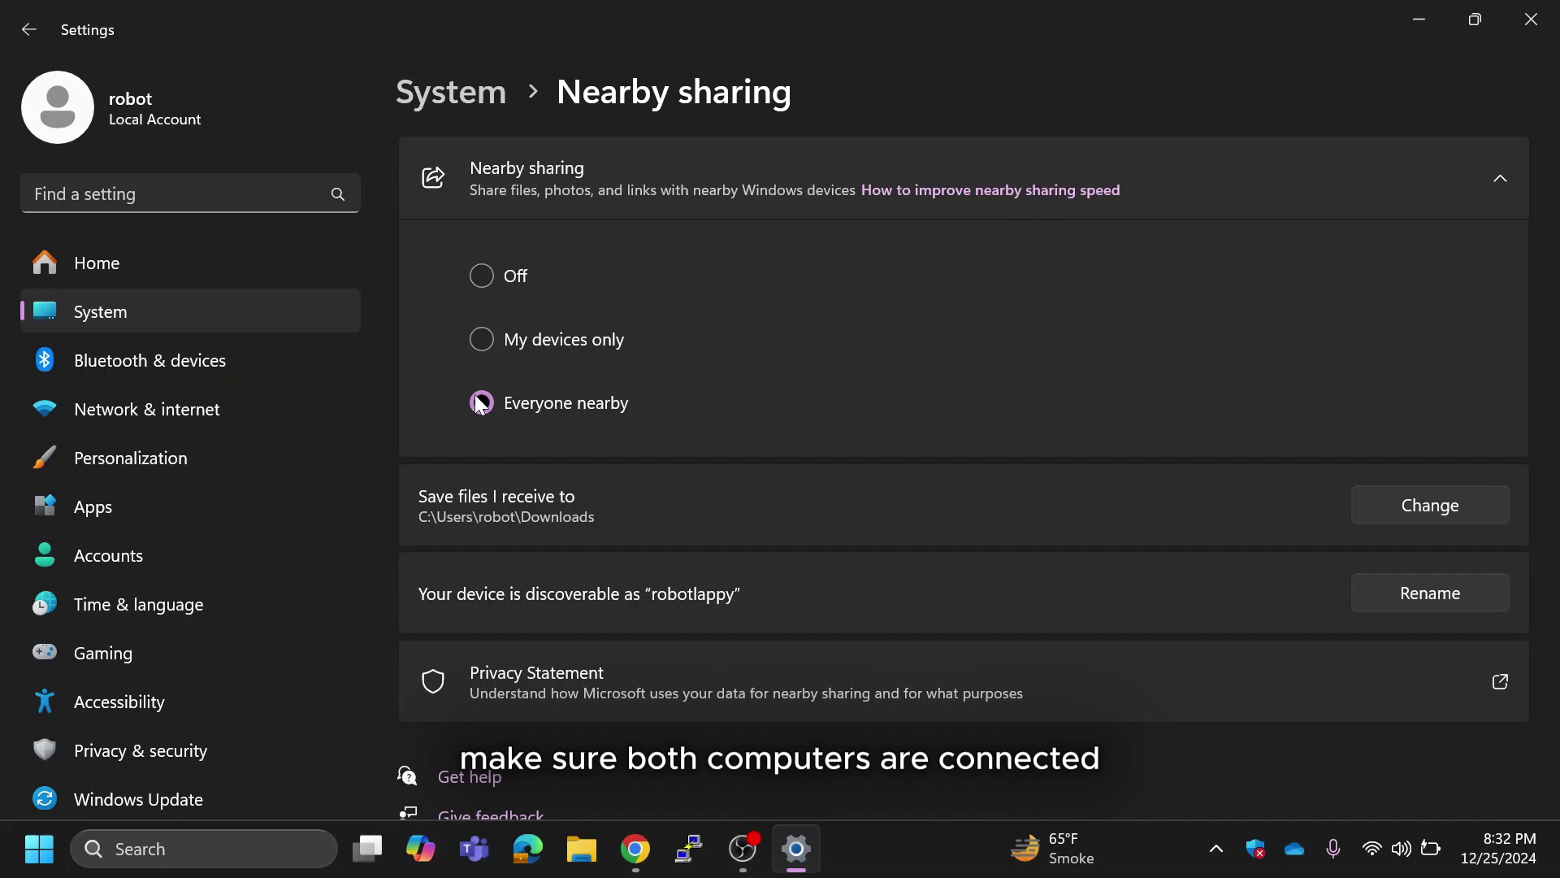
{"action": "left_click", "coordinate": [1531, 19]}
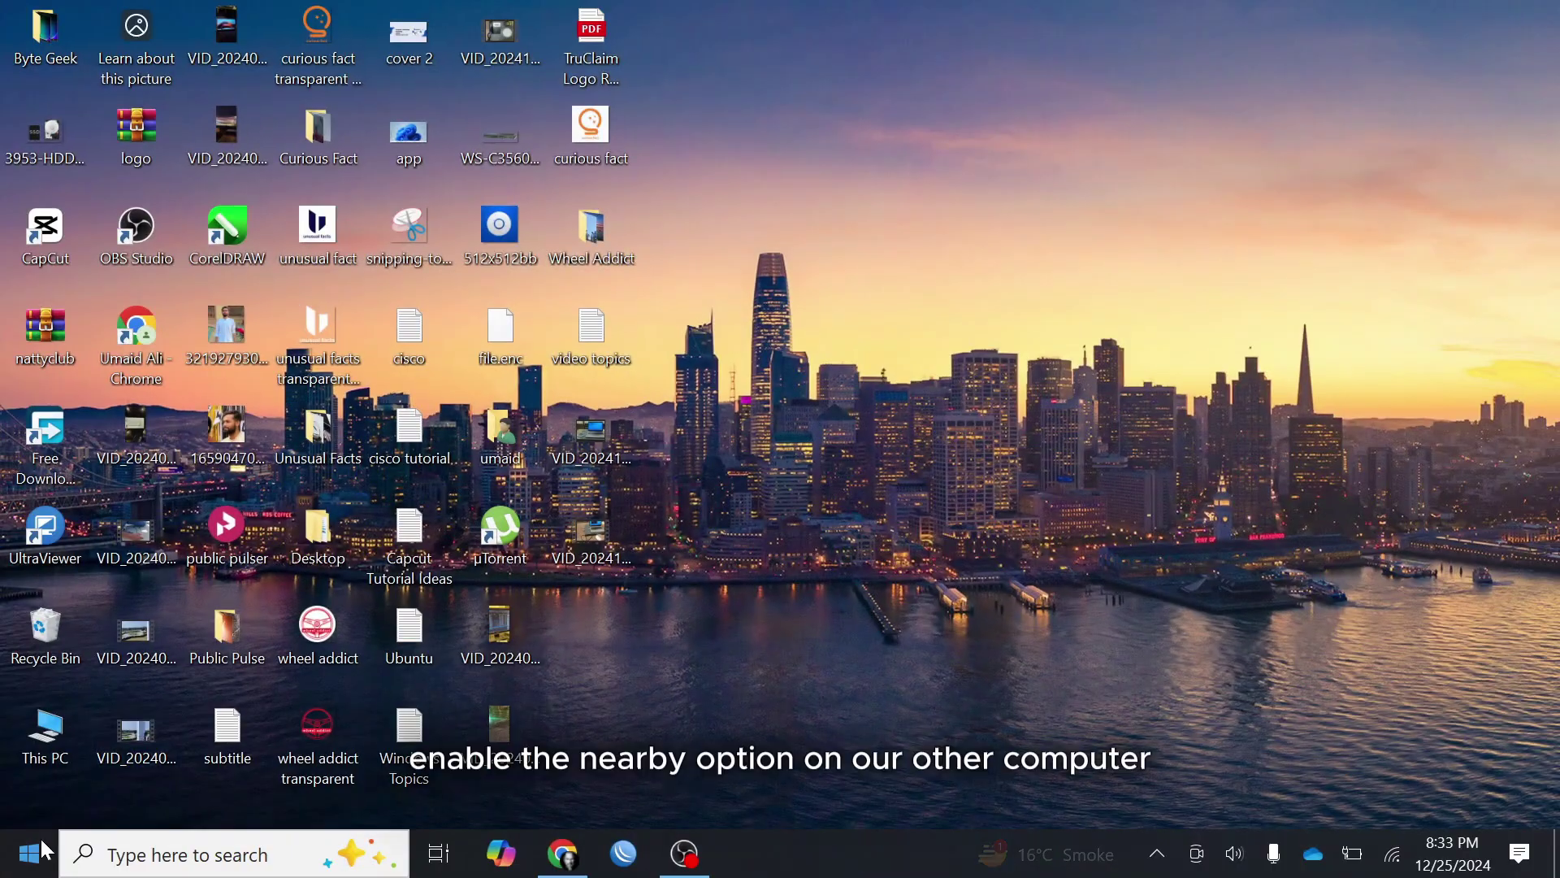
Step: Open Nearby sharing settings via a 'nearby' search, switch it On, and close Settings
{"action": "left_click", "coordinate": [43, 845]}
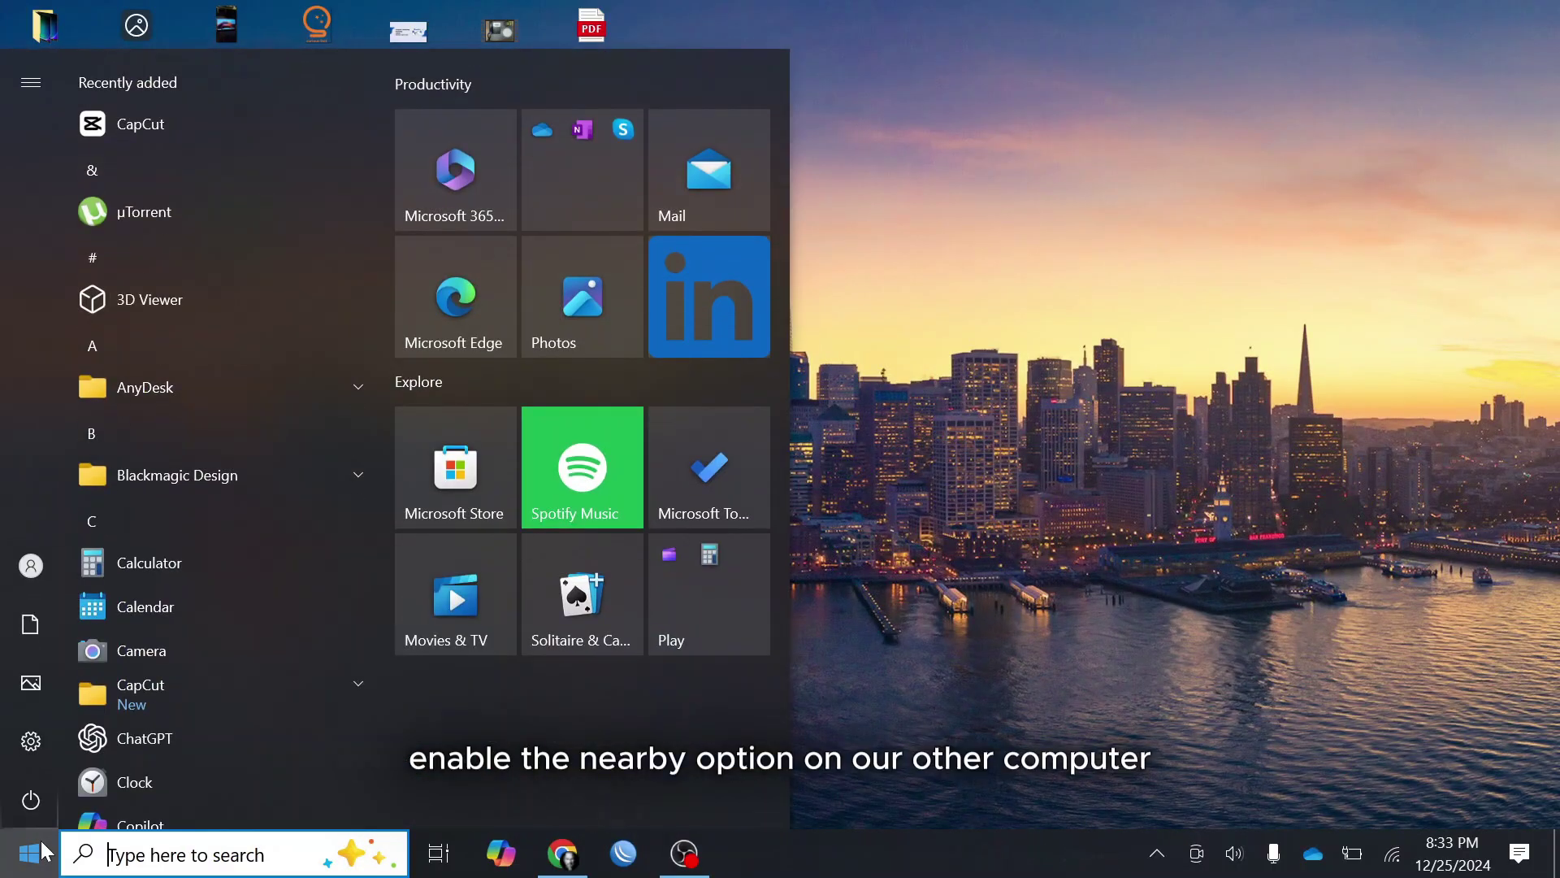
{"action": "type", "text": "nearby"}
{"action": "left_click", "coordinate": [231, 195]}
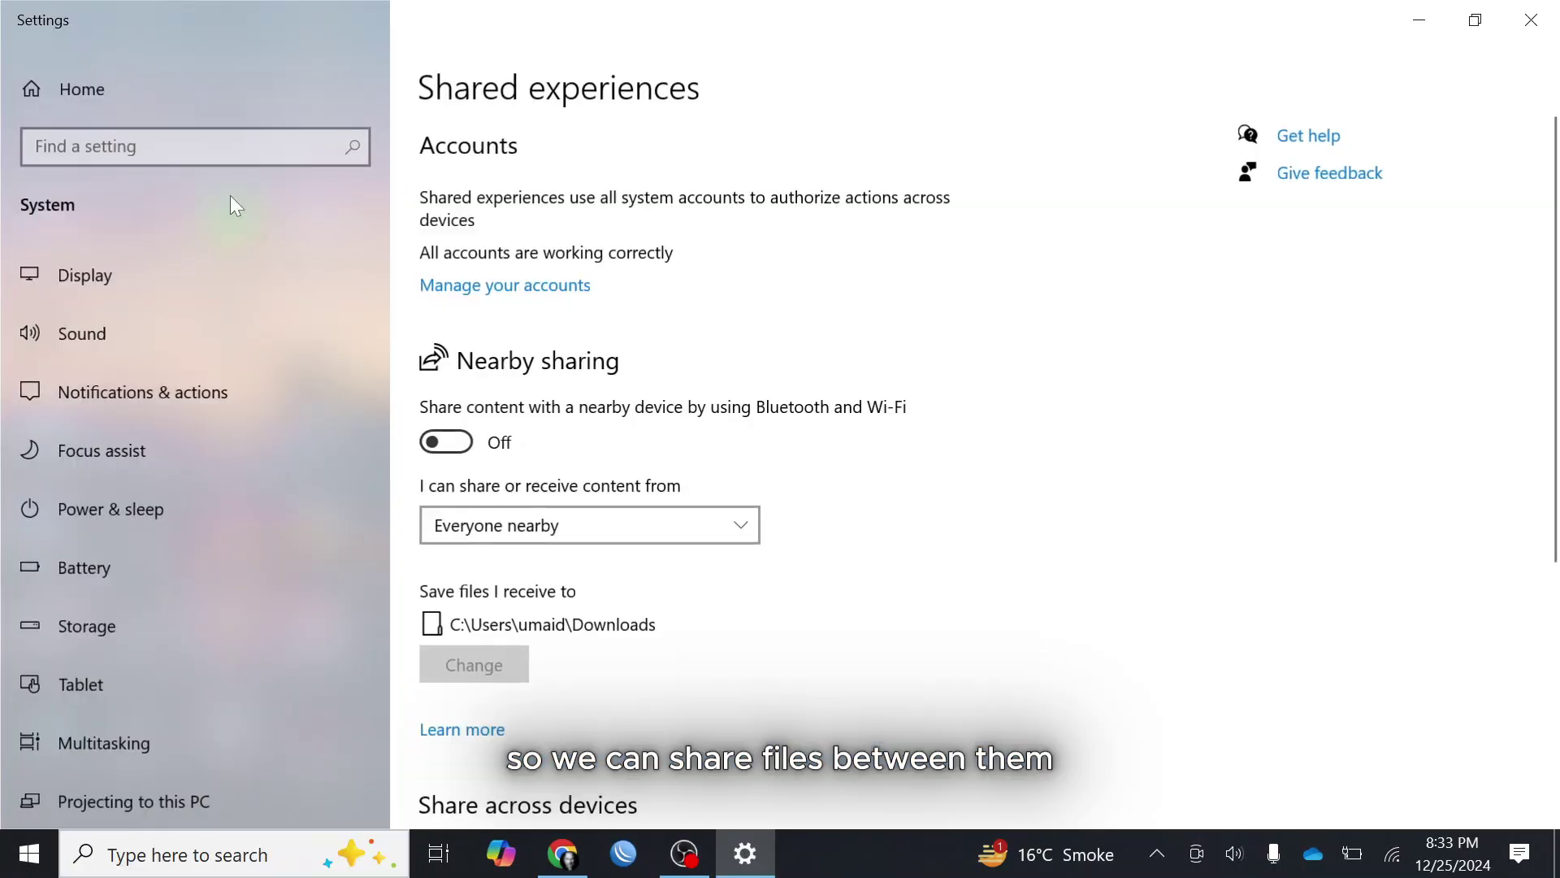
{"action": "left_click", "coordinate": [445, 441]}
{"action": "scroll", "coordinate": [1547, 439], "scroll_direction": "down", "scroll_amount": 2}
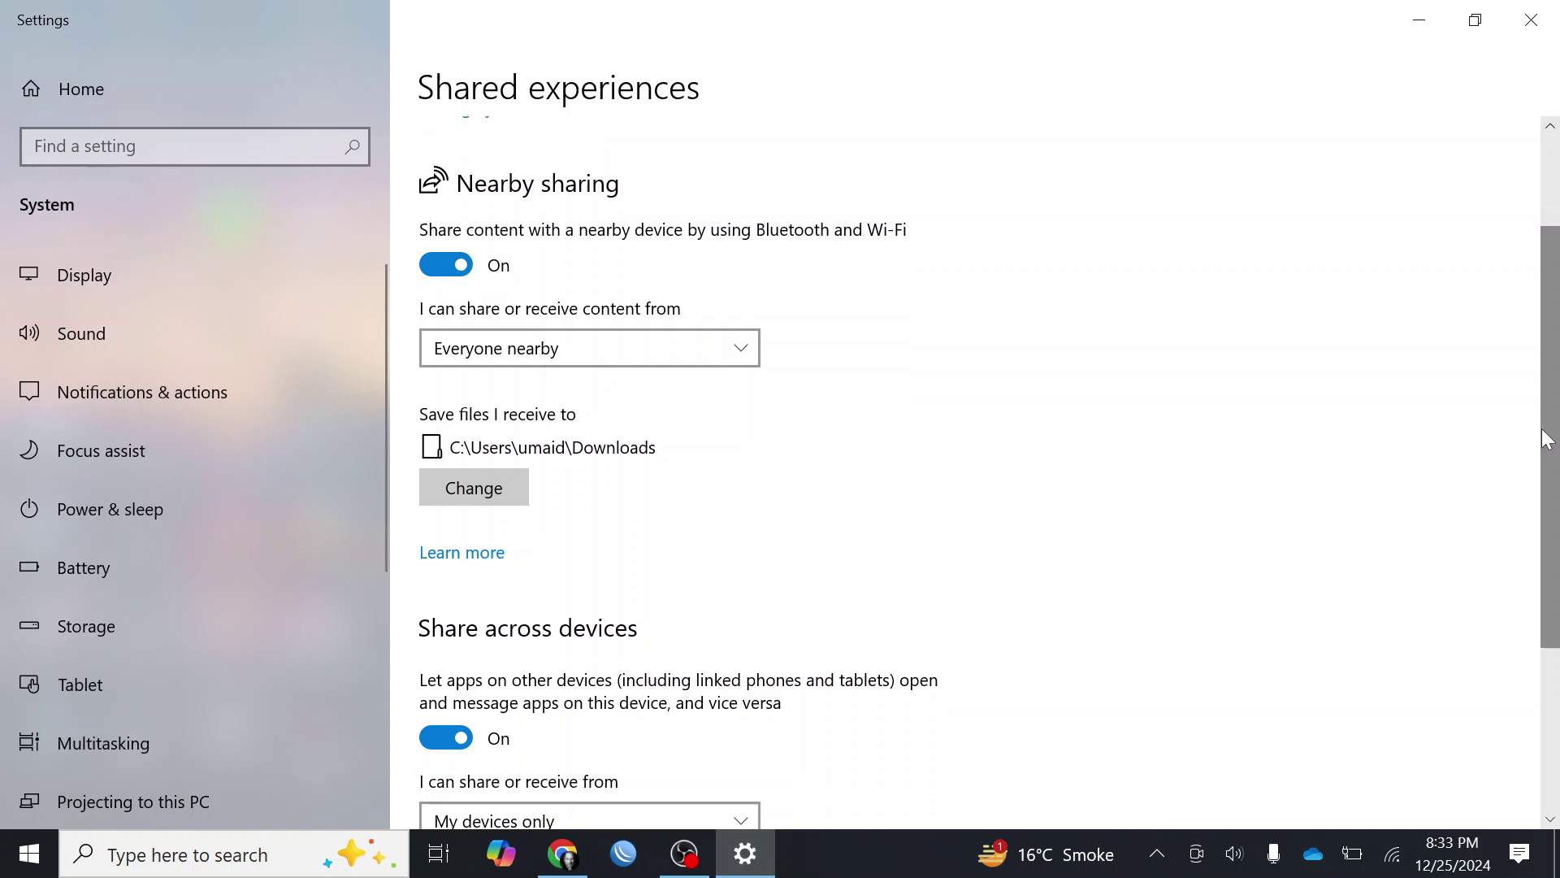
{"action": "left_click", "coordinate": [1531, 19]}
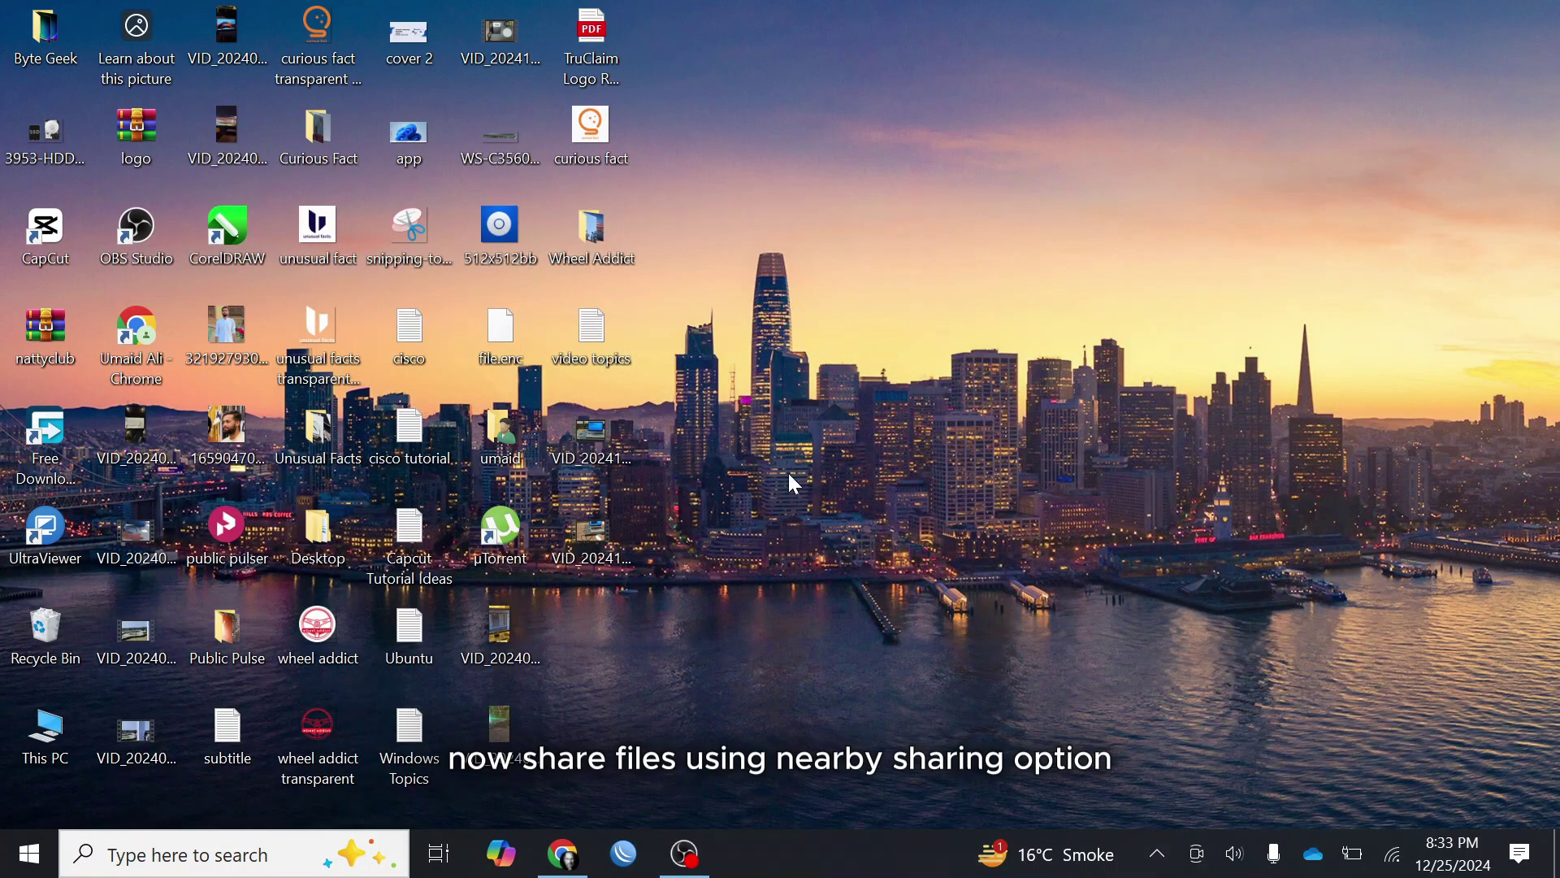
Step: Send Backup_of_logo 2.cdr from ONLINE WORK DATA (I:) to robotlappy via Nearby sharing
{"action": "left_click", "coordinate": [32, 735]}
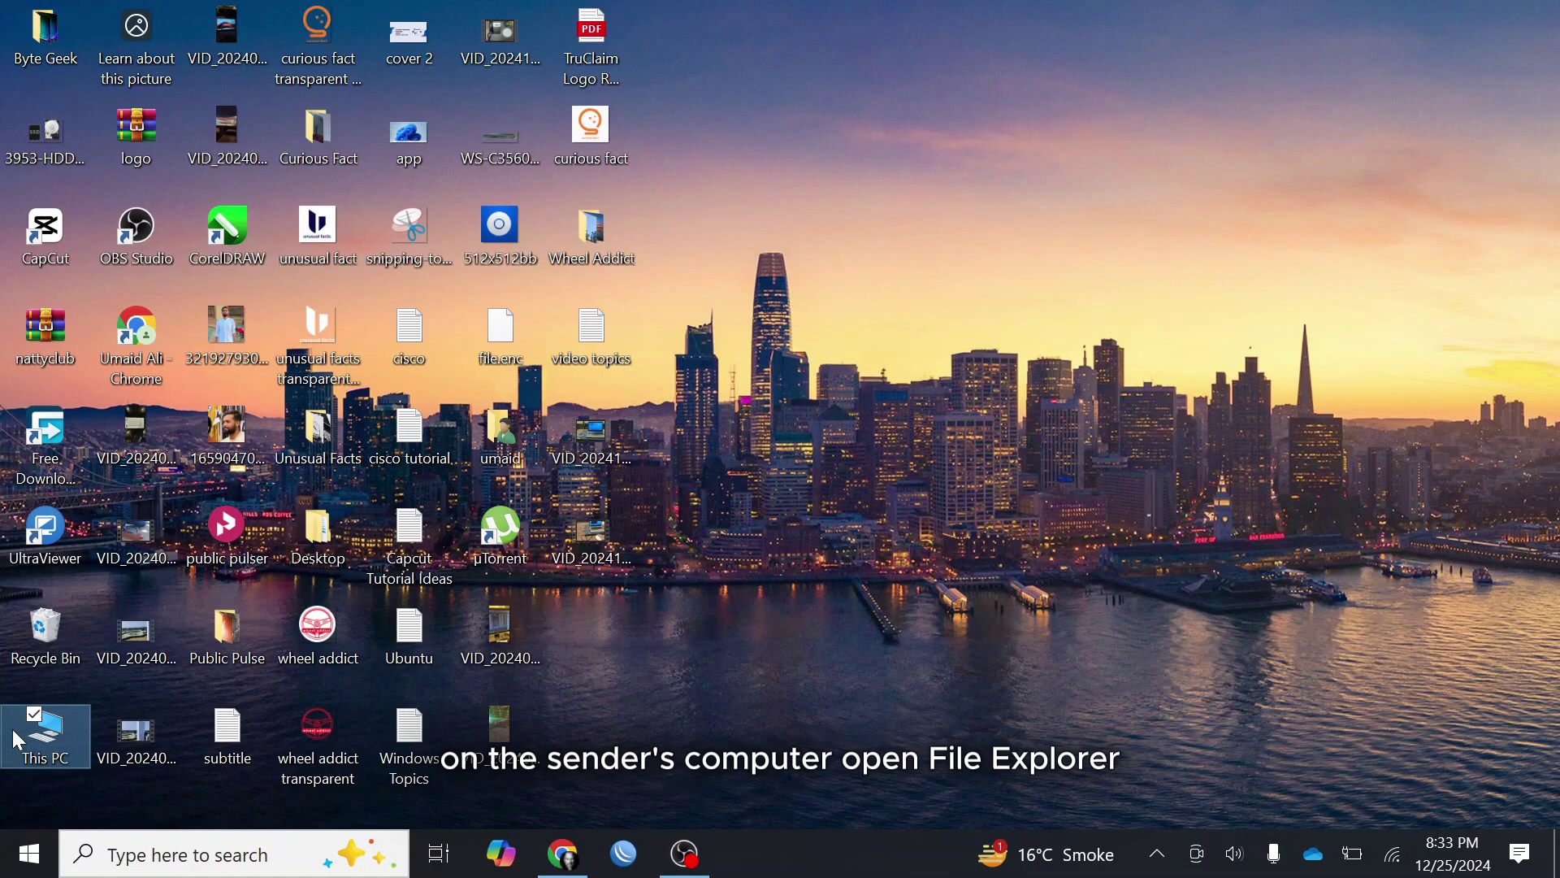
{"action": "double_click", "coordinate": [16, 740]}
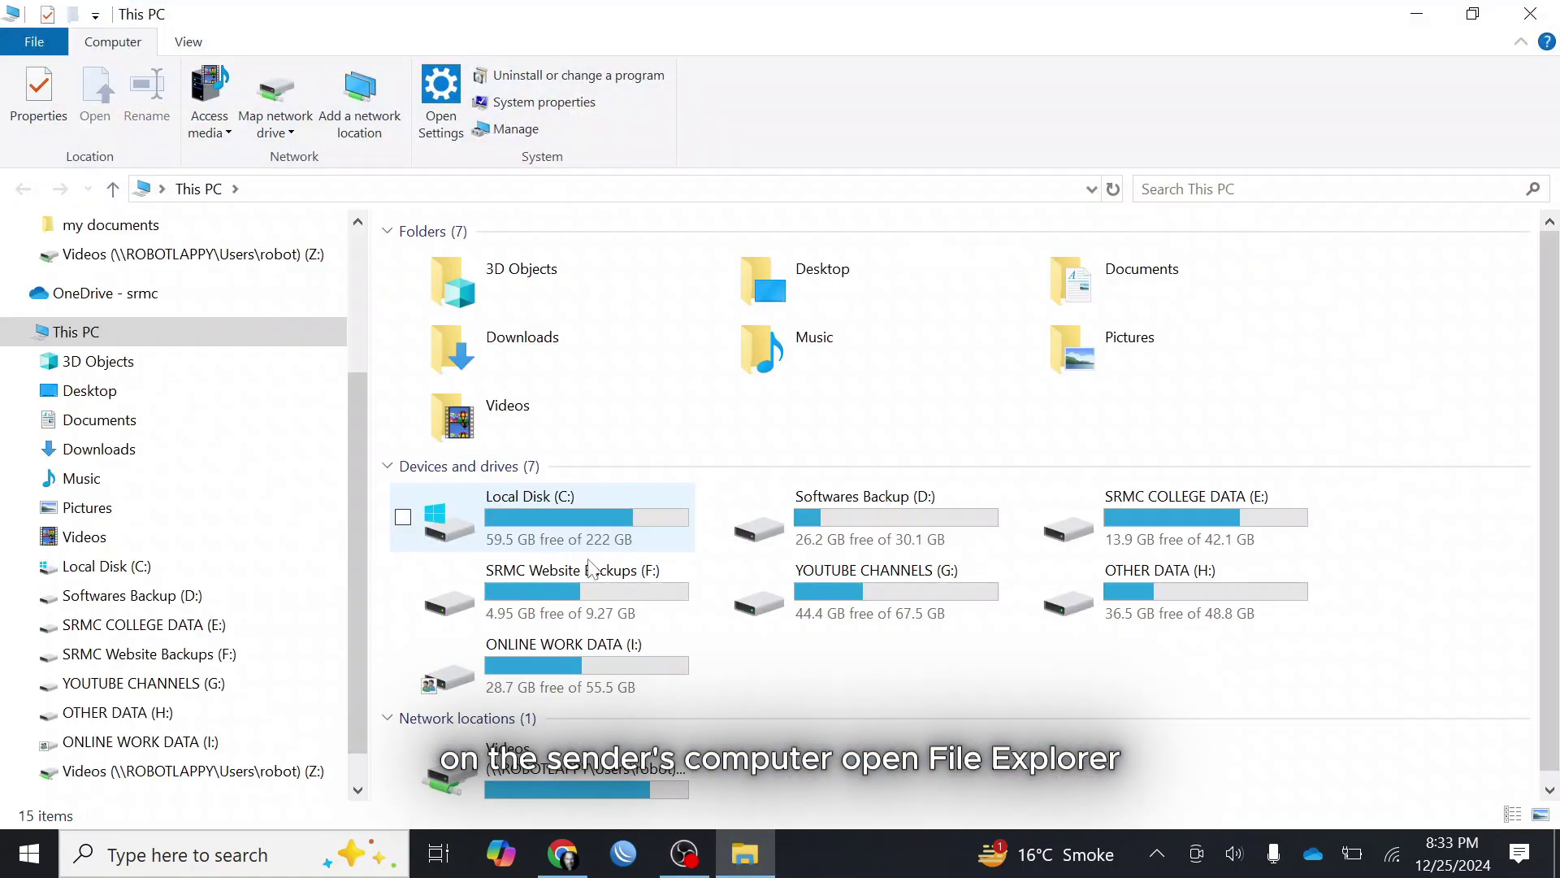
{"action": "double_click", "coordinate": [516, 662]}
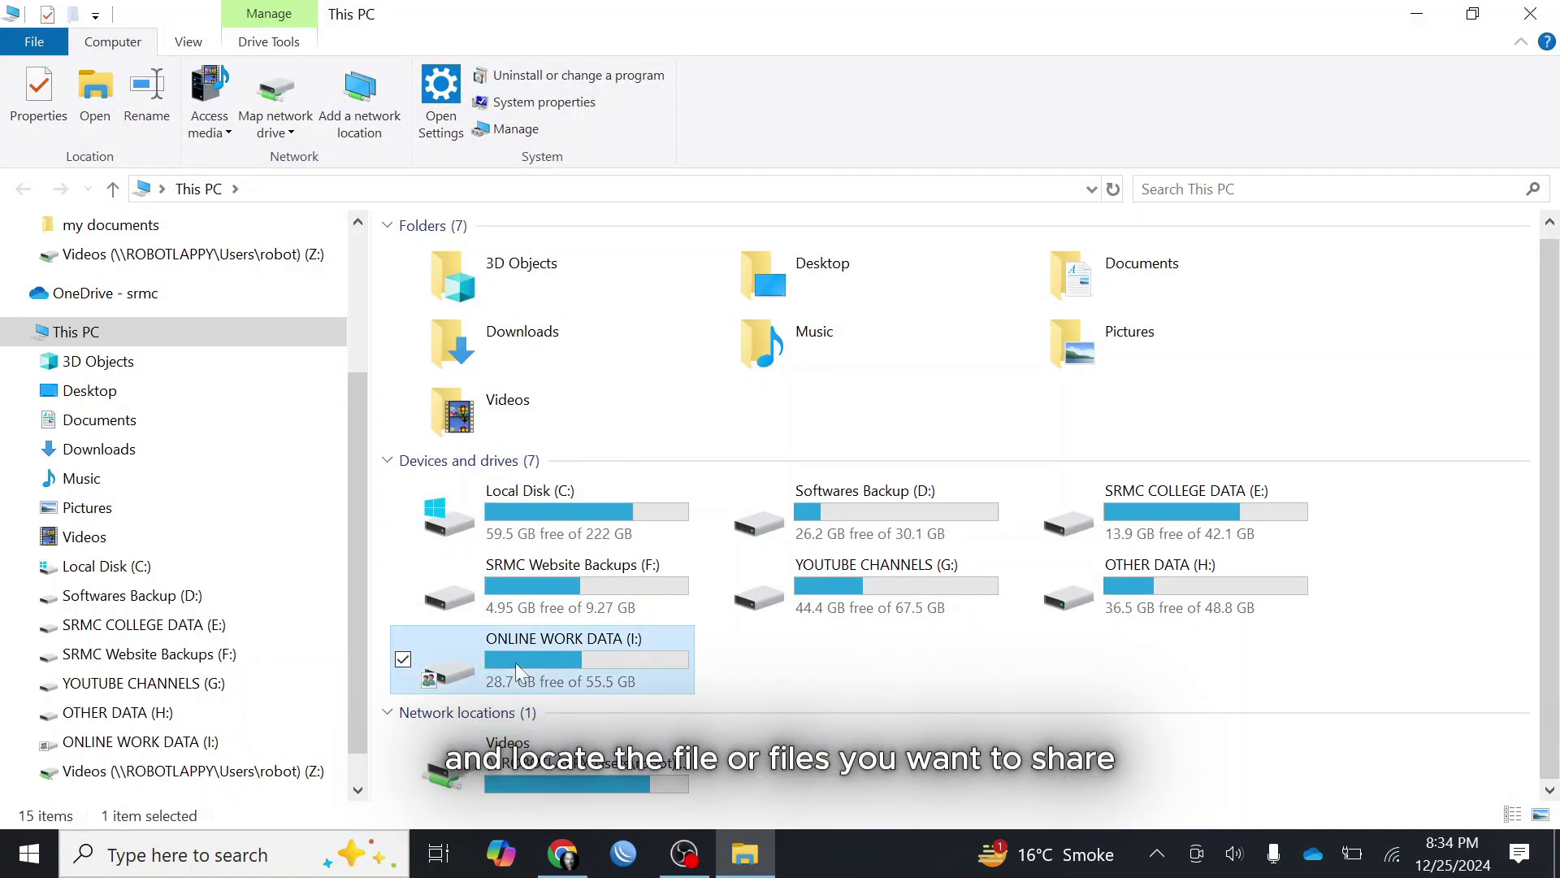
{"action": "right_click", "coordinate": [467, 659]}
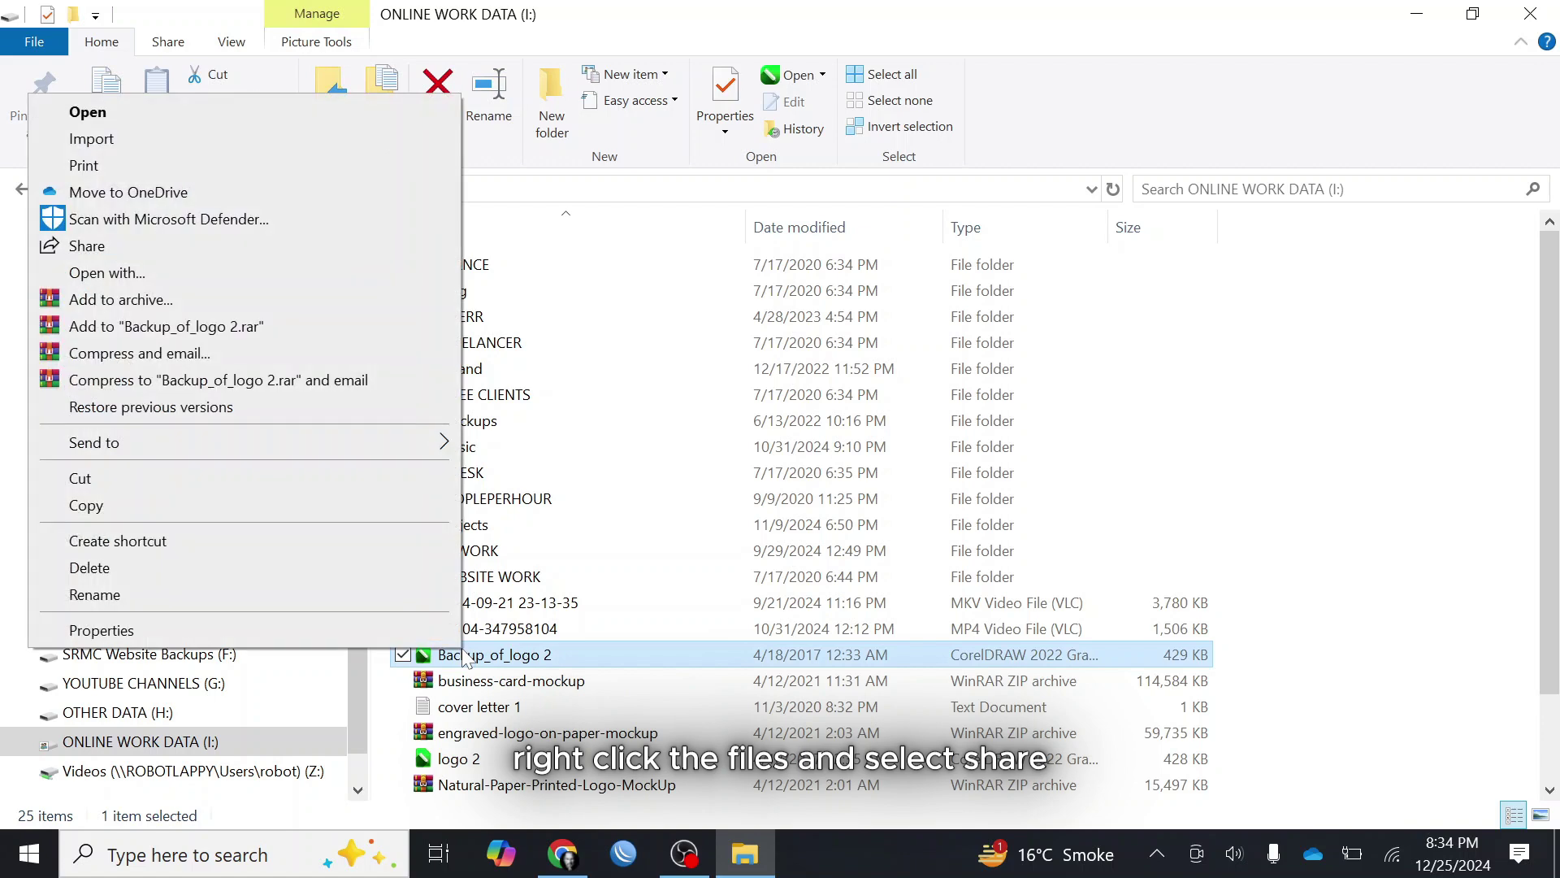
{"action": "left_click", "coordinate": [293, 245]}
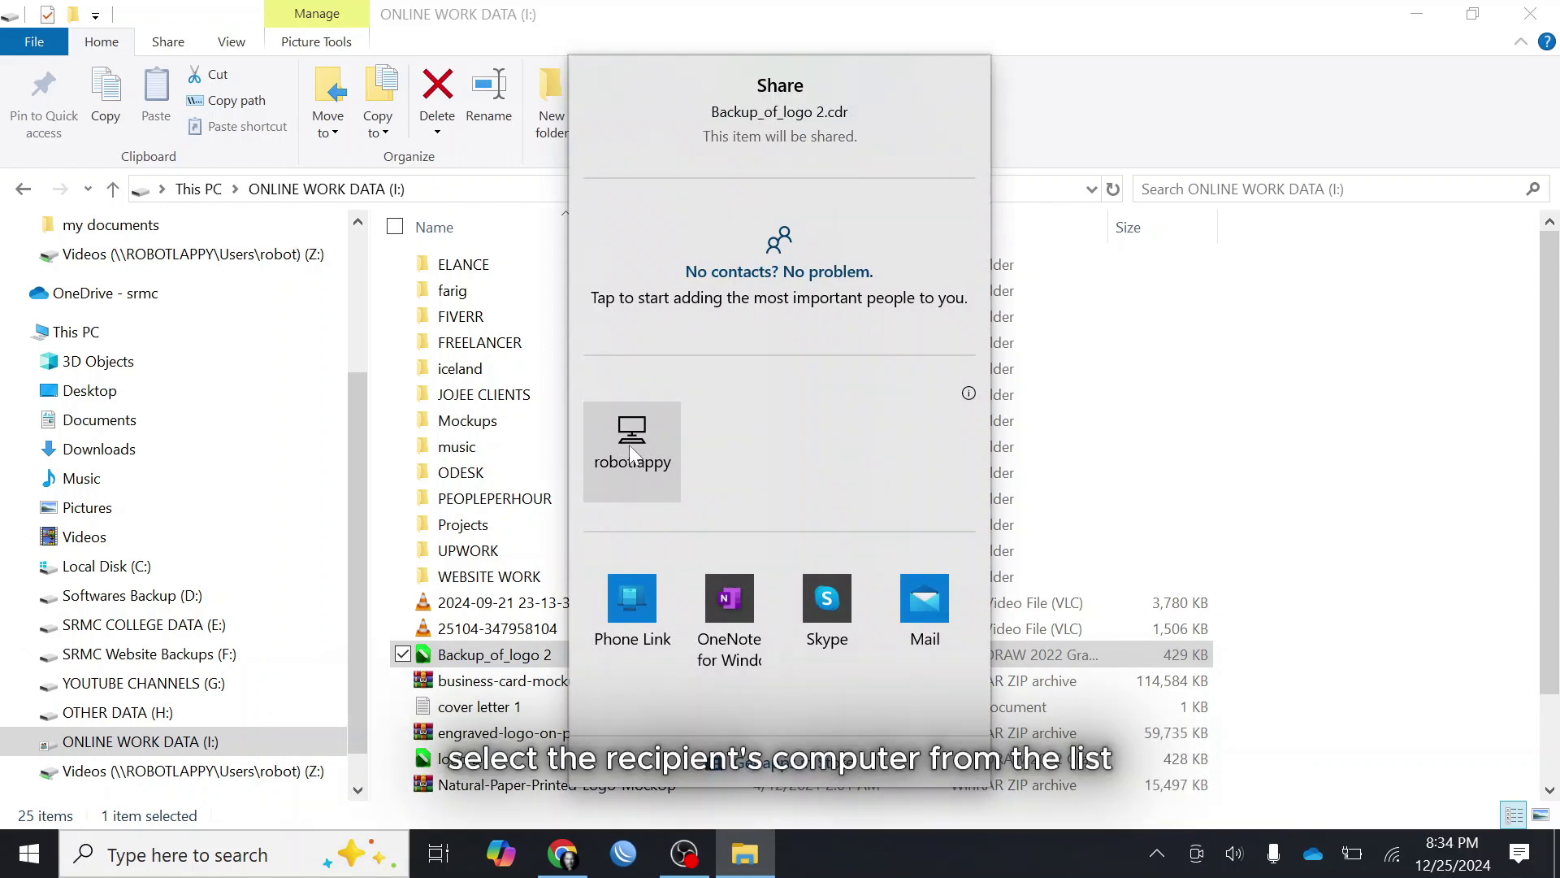
{"action": "left_click", "coordinate": [633, 454]}
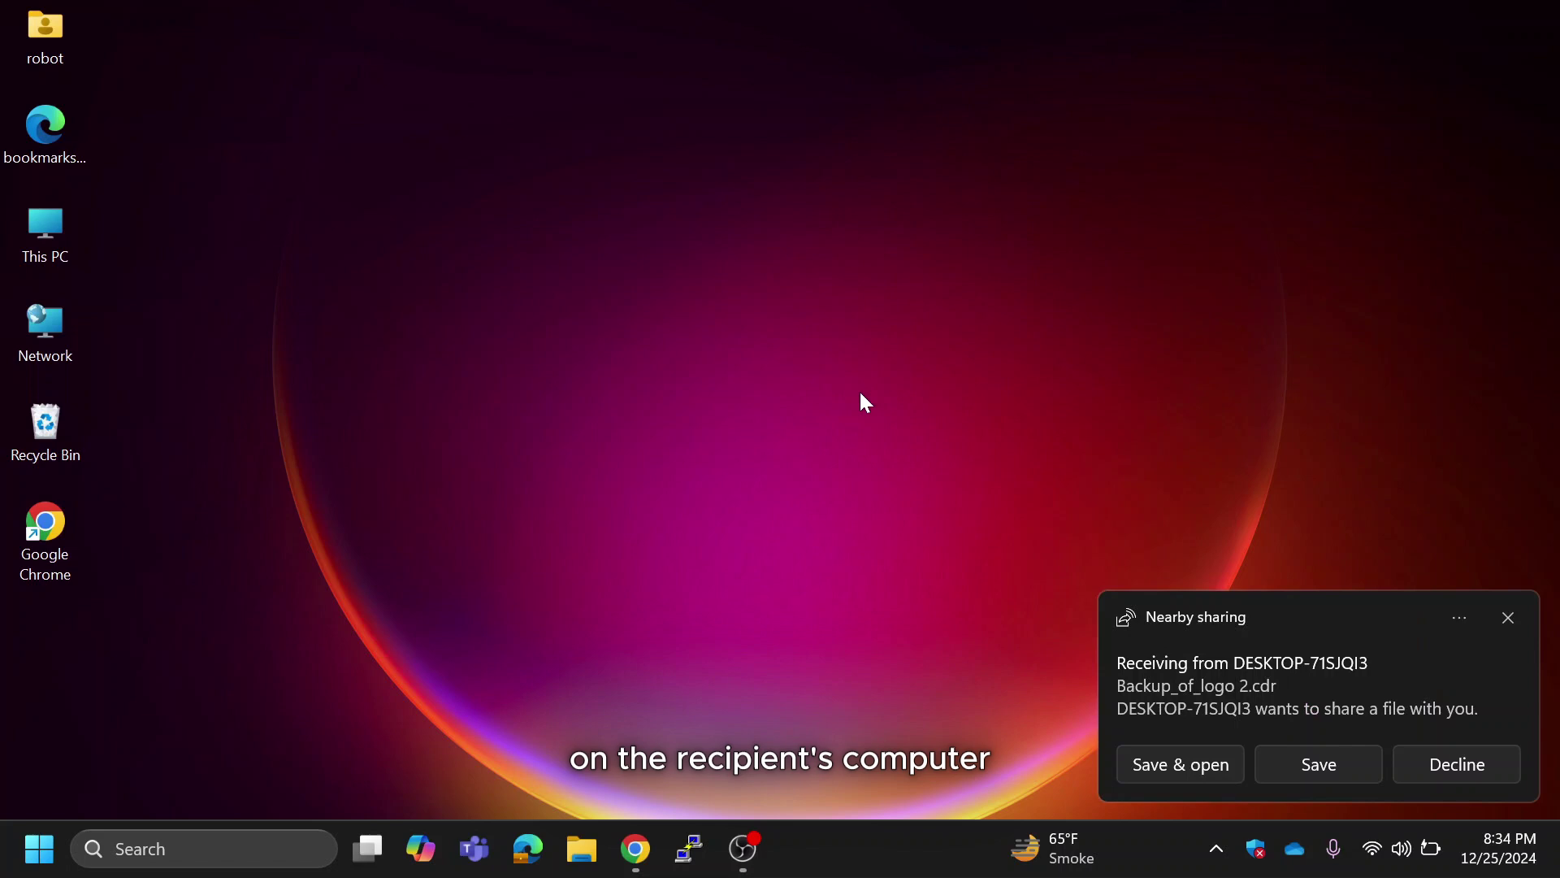
Step: Save the incoming Backup_of_logo 2.cdr from Nearby sharing and bring up File Explorer
{"action": "left_click", "coordinate": [1321, 773]}
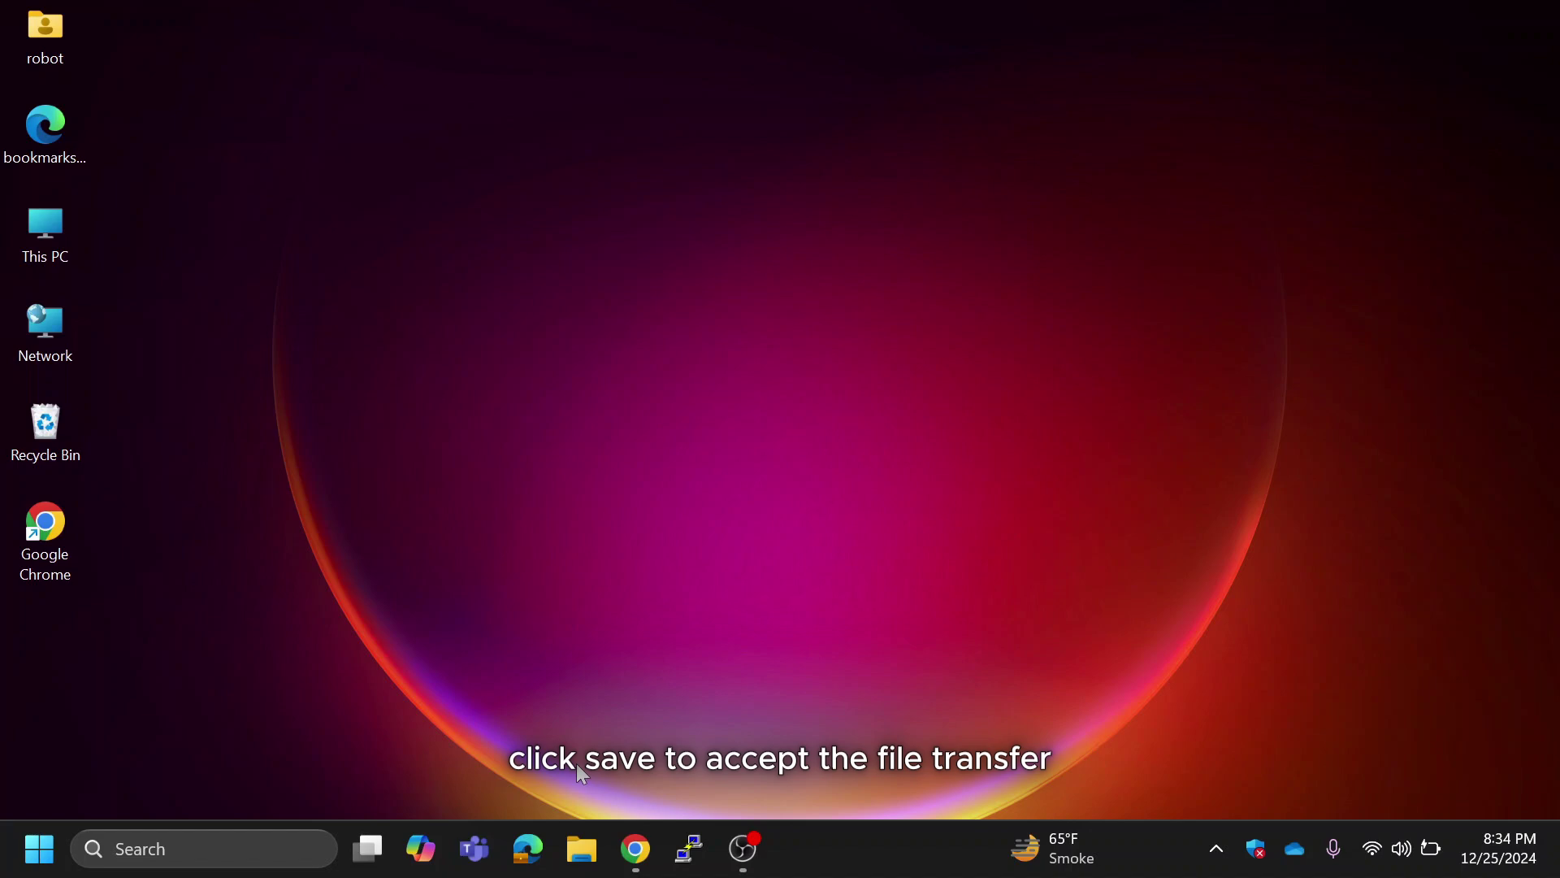
{"action": "left_click", "coordinate": [578, 851]}
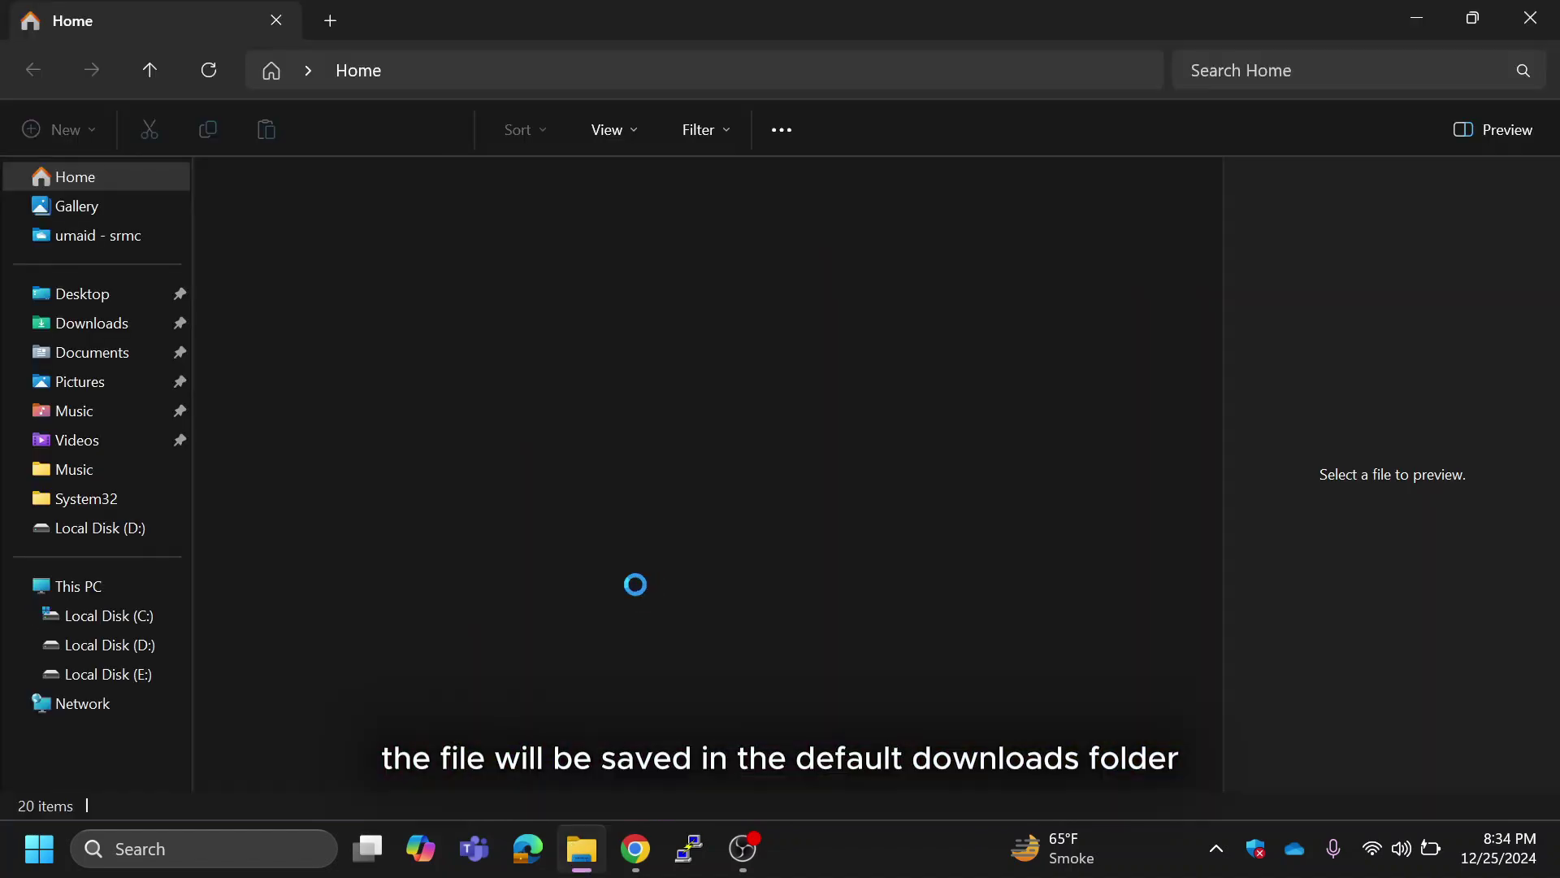
Step: Select the received Backup_of_logo 2.cdr (428 KB) in the Downloads folder
{"action": "left_click", "coordinate": [113, 325]}
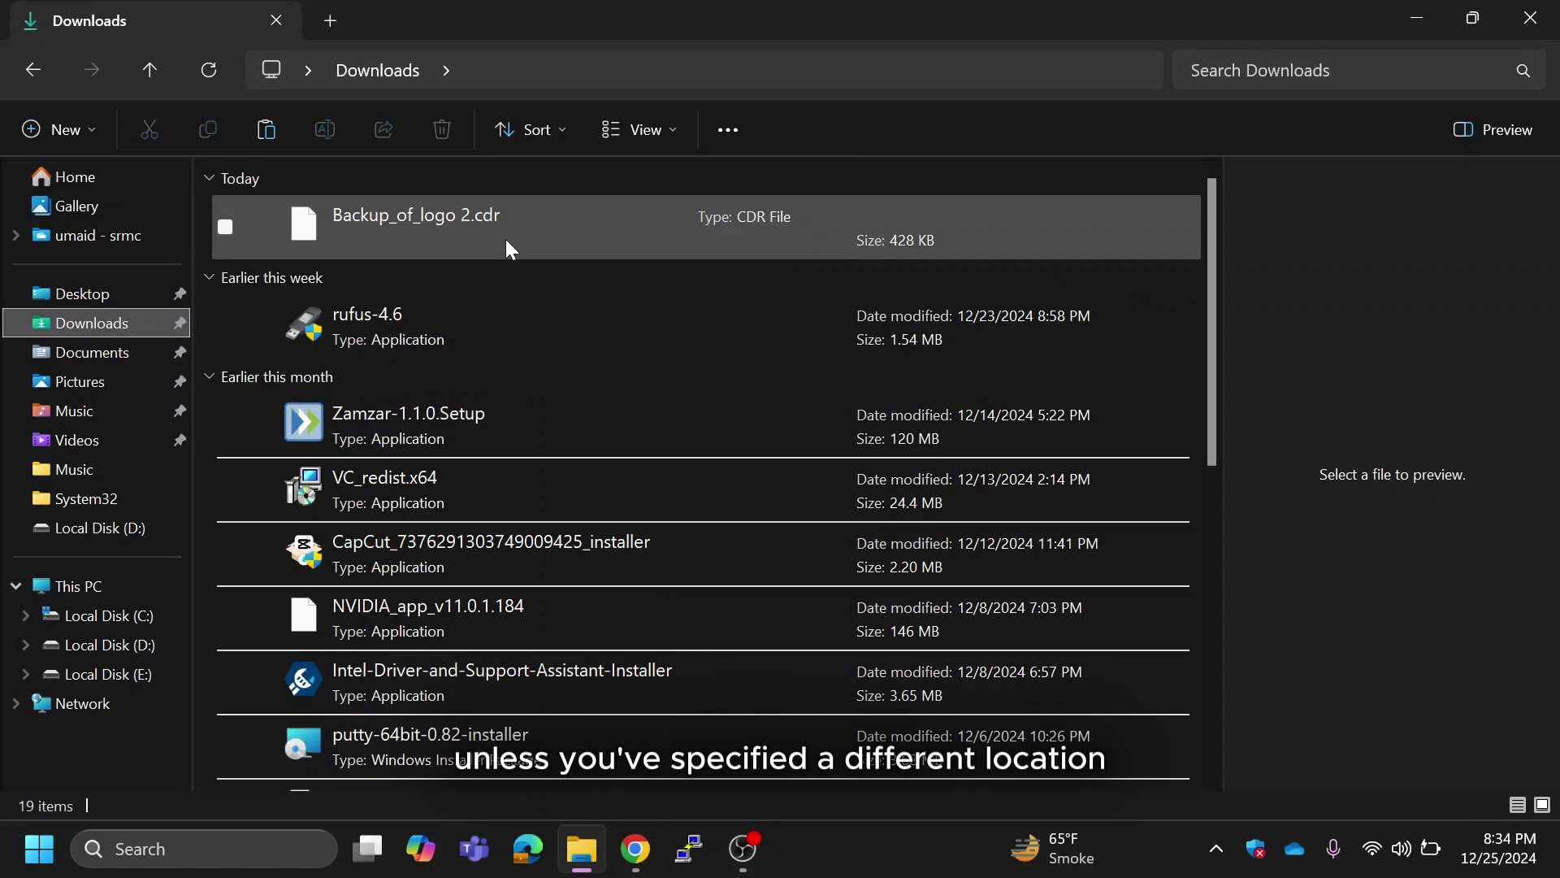
{"action": "left_click", "coordinate": [464, 244]}
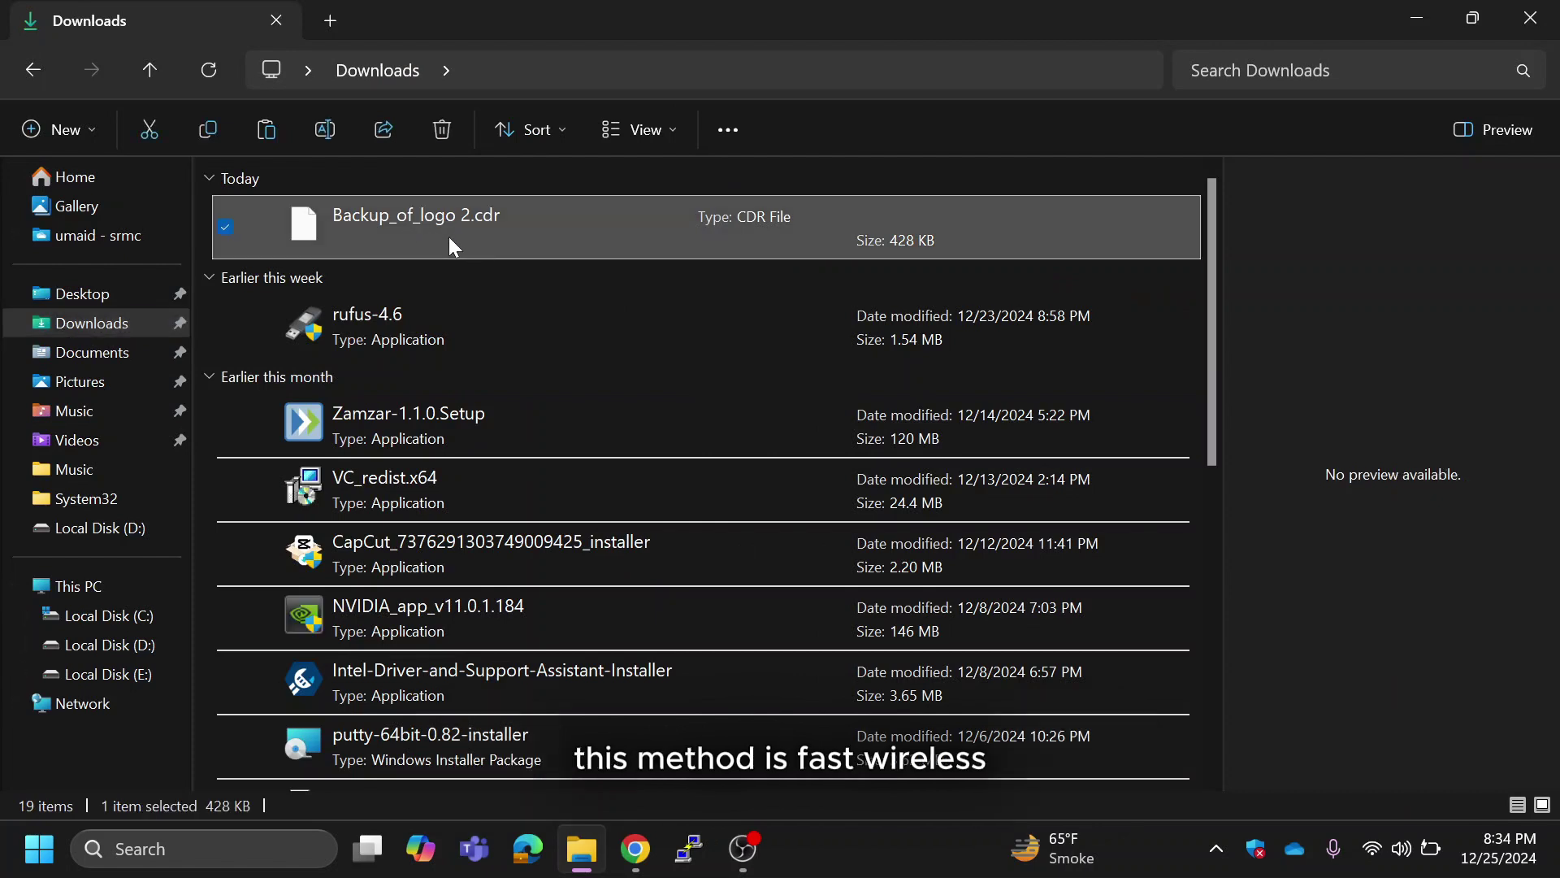